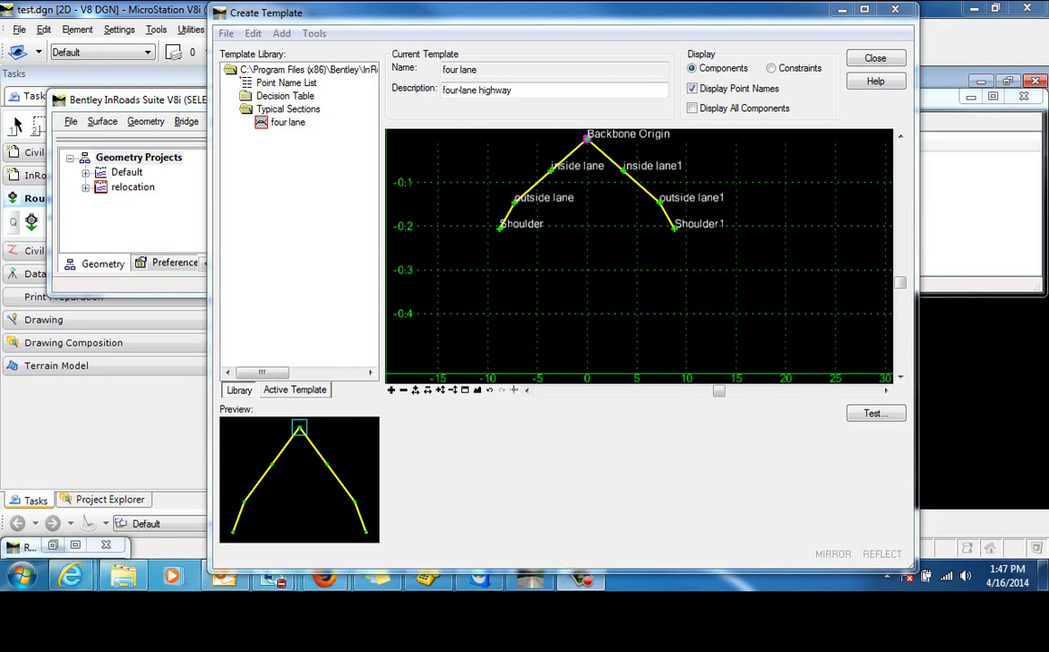
- Add an end condition component from Shoulder1 outward to about offset 26.9, elevation -0.2, and finish it
mouse_move(675, 233)
right_click(675, 231)
mouse_move(737, 241)
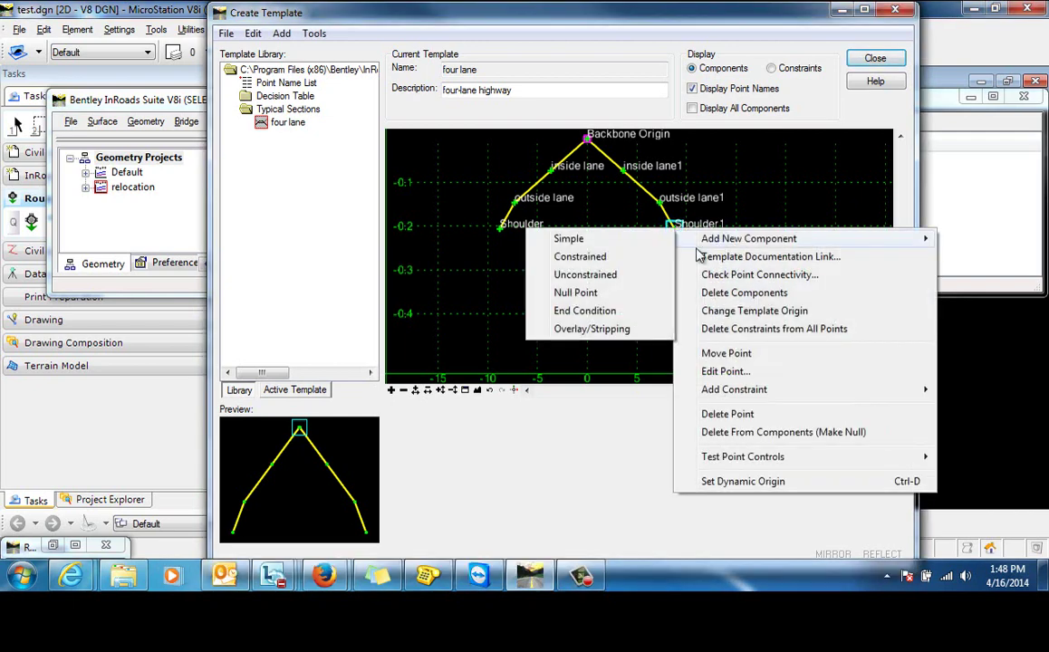
left_click(615, 316)
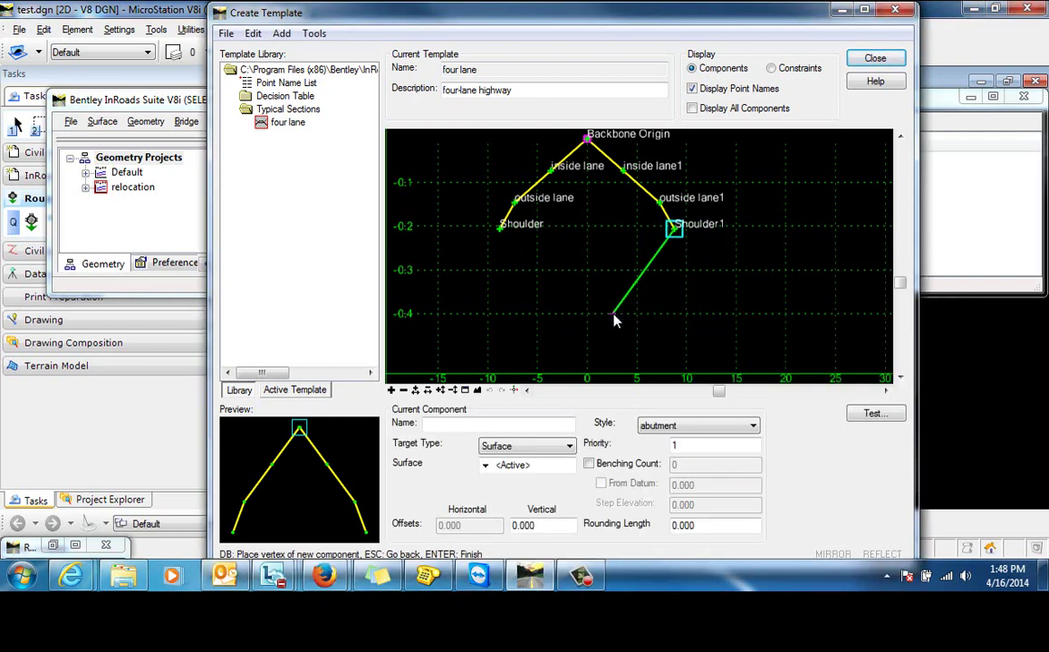
left_click(856, 227)
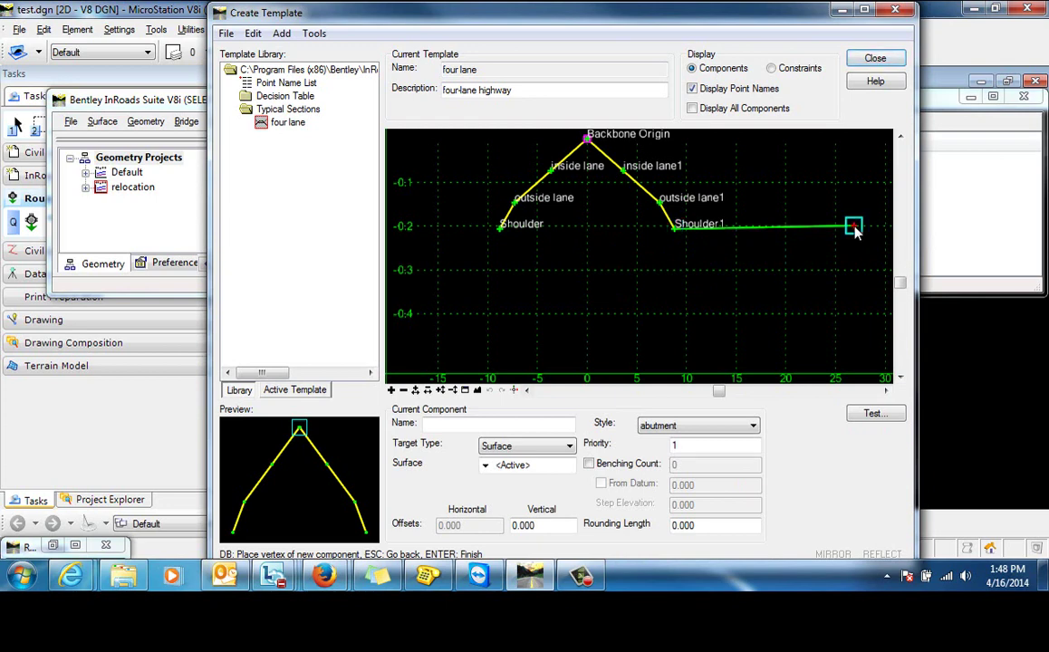
right_click(838, 269)
left_click(852, 275)
- Name the new end condition component test and set its target type to Feature XYZ with feature ROW
double_click(790, 229)
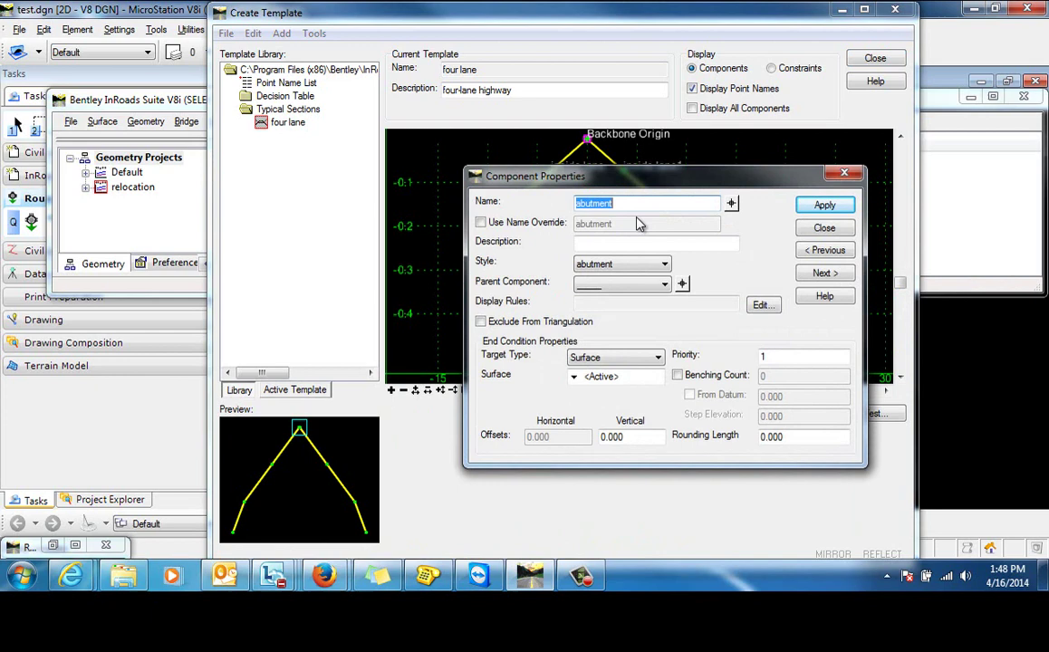
type("test")
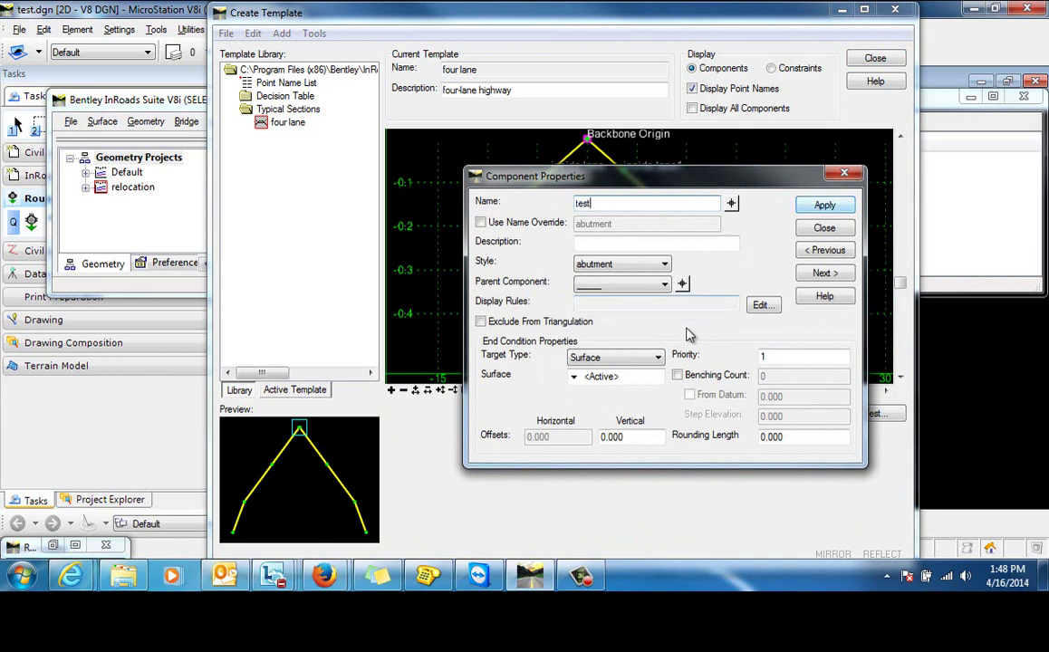
left_click(657, 357)
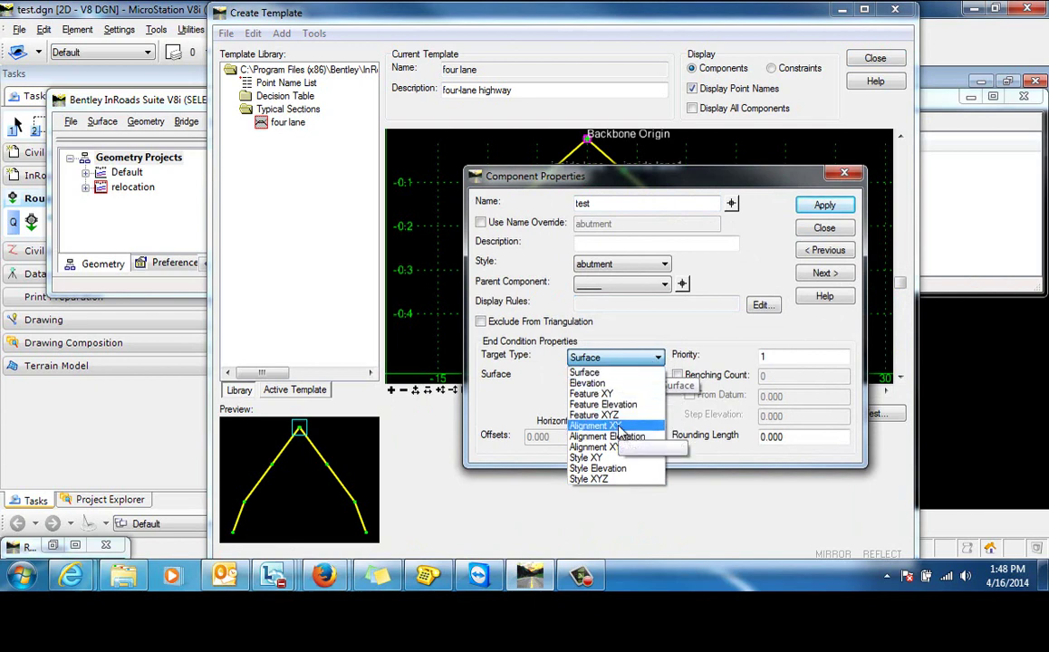
left_click(589, 416)
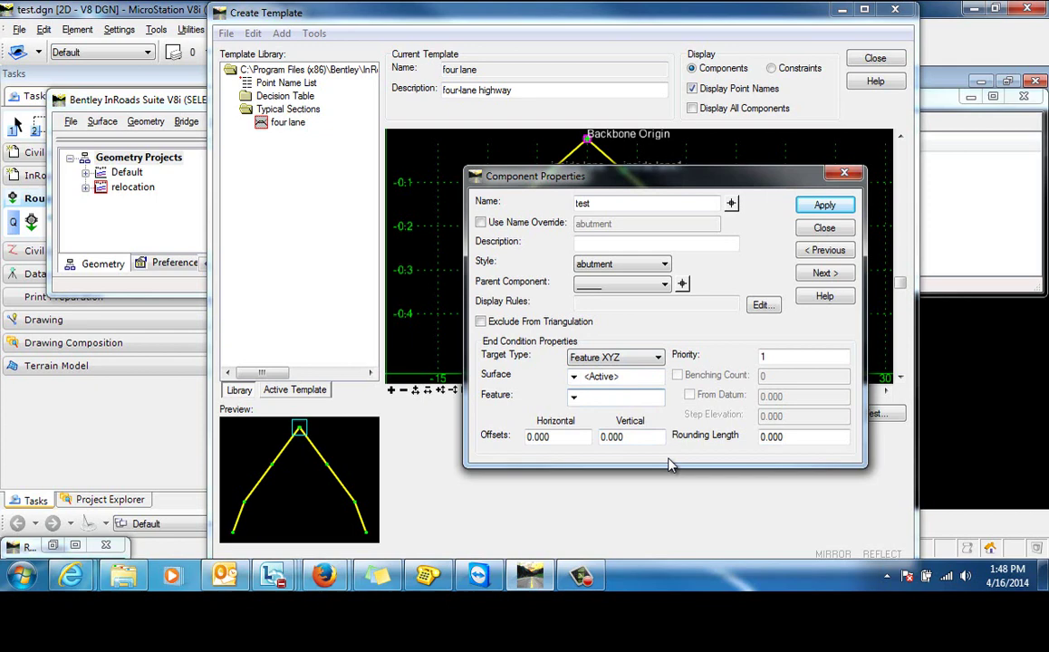
type("ROW")
left_click(826, 207)
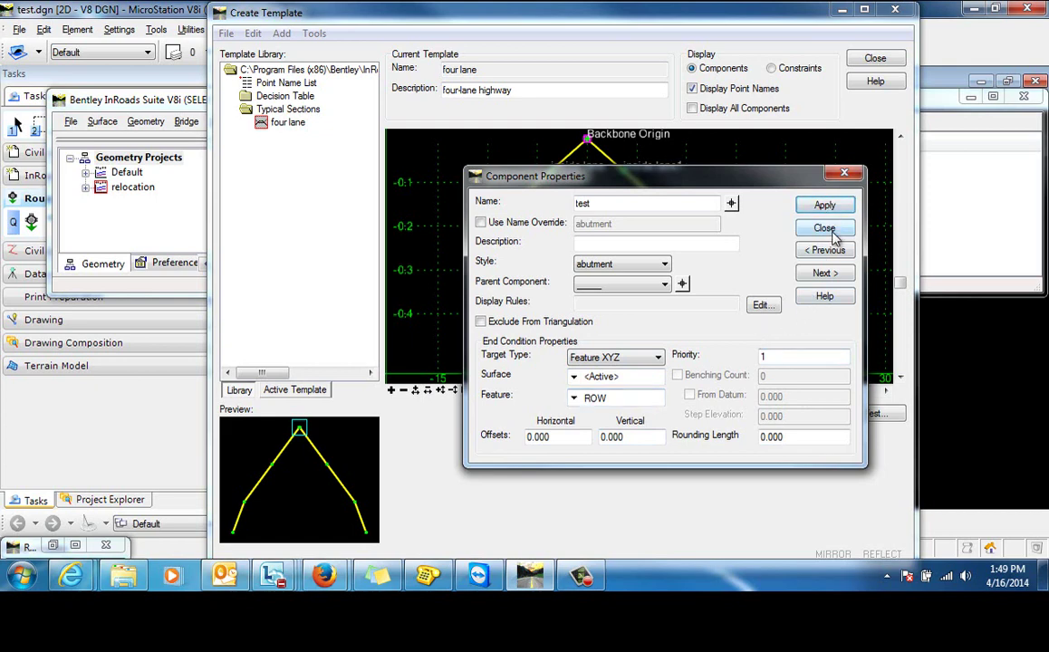
left_click(826, 229)
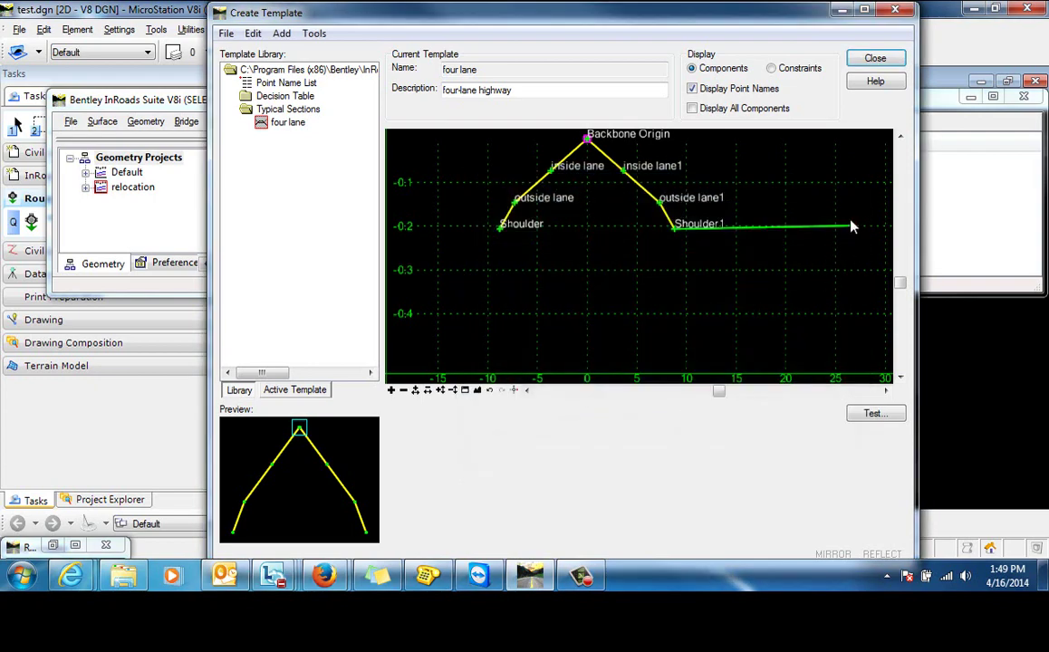
- Name the end condition's outer point test1 and make its end condition infinite
mouse_move(854, 228)
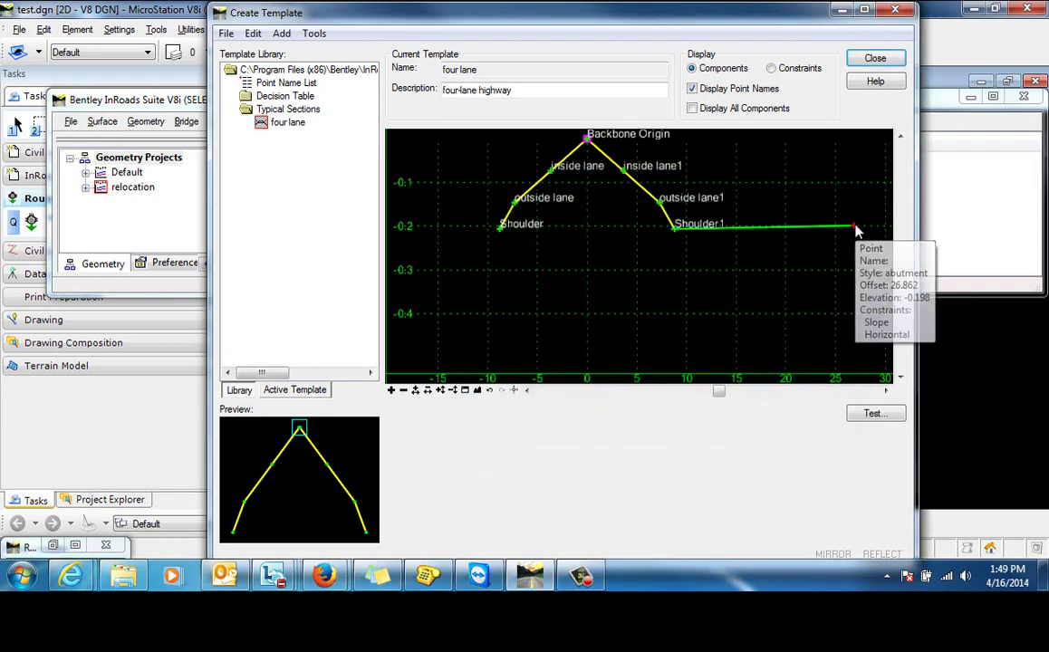
double_click(855, 227)
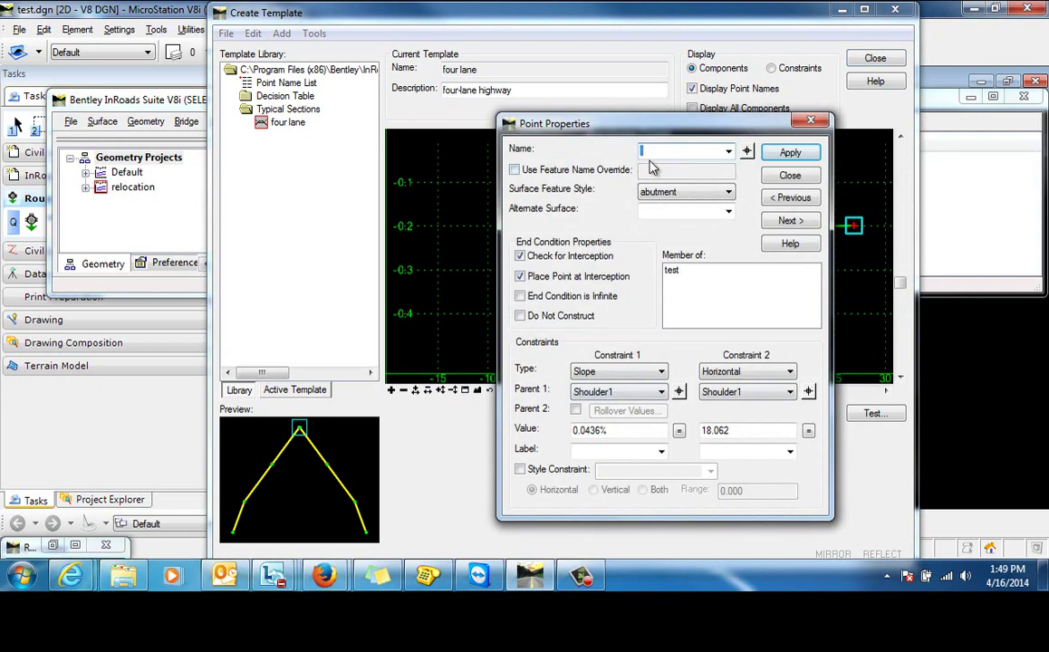
left_click(520, 296)
type("test1")
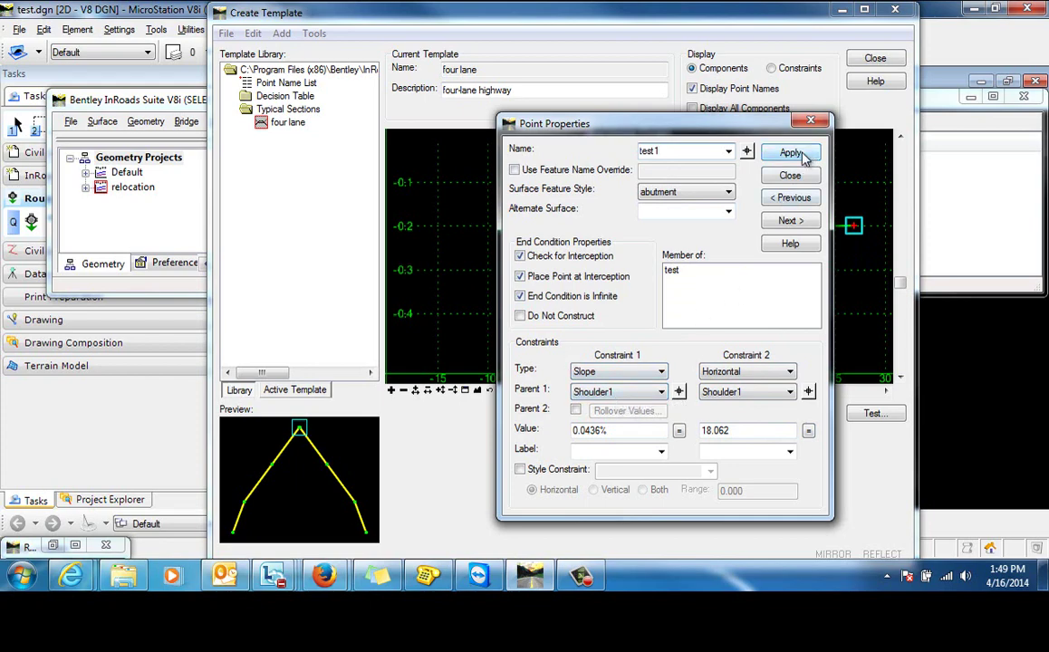
left_click(790, 176)
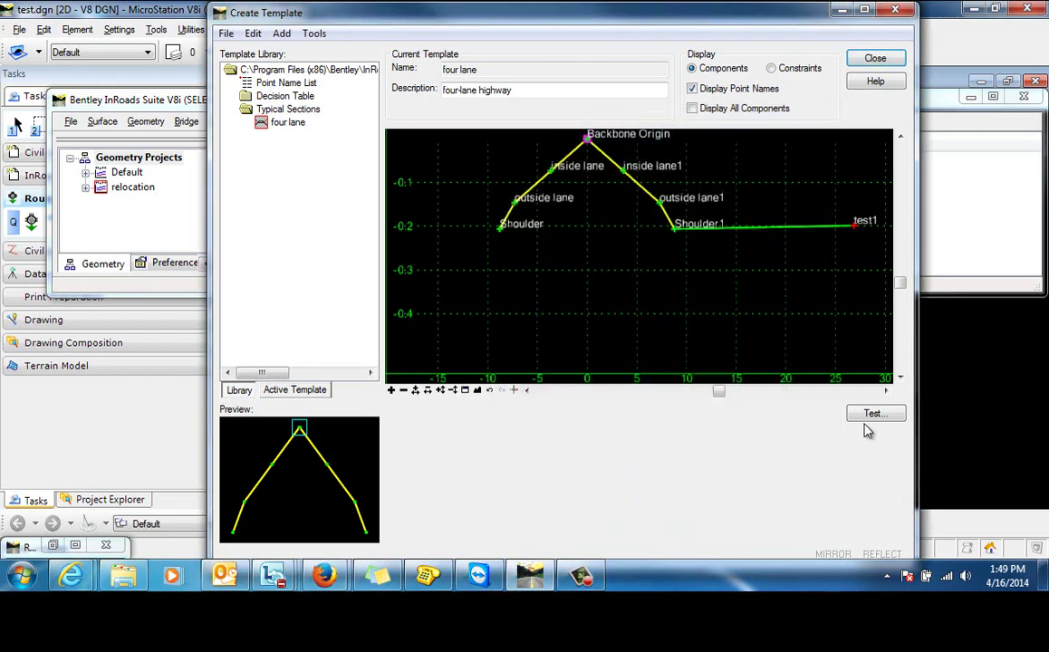
- Test the template's end condition by drawing the active ROW feature target, and close the test
left_click(873, 413)
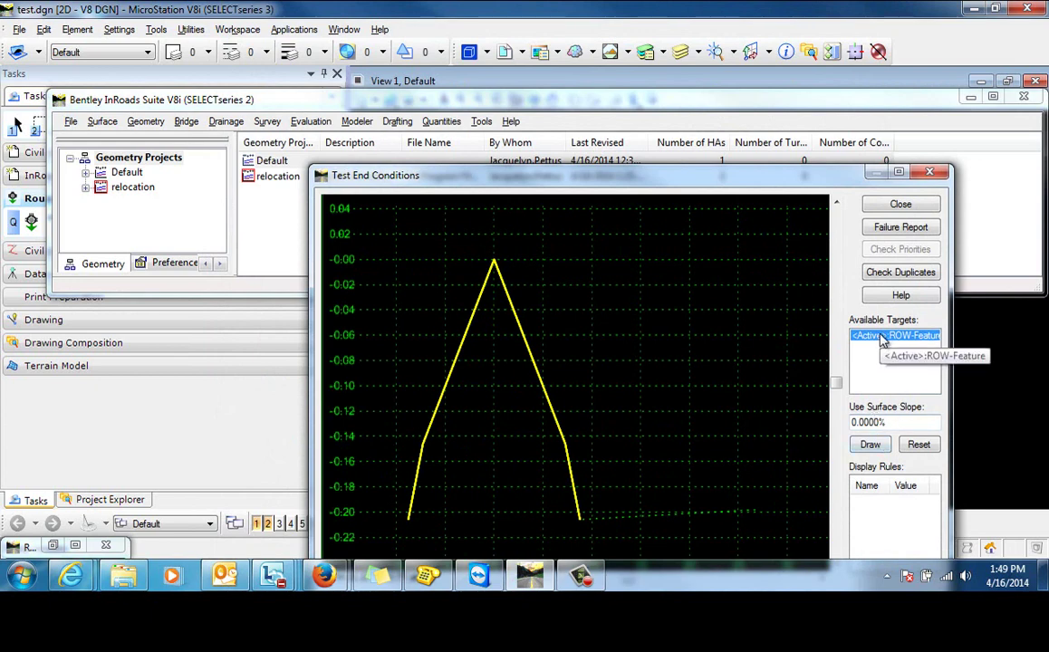
left_click(872, 445)
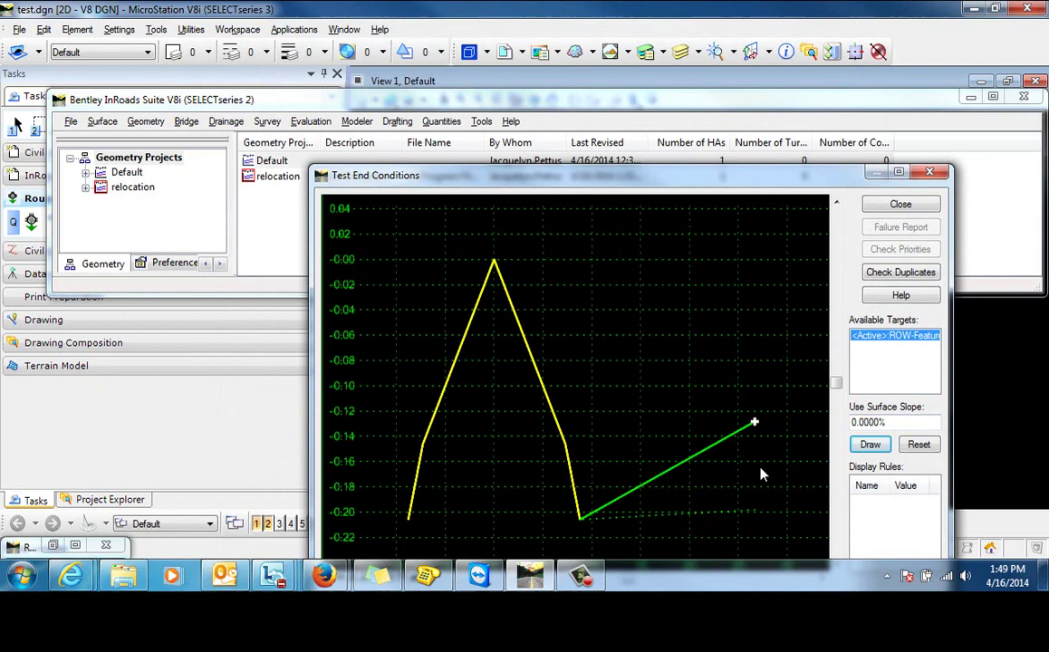
left_click(901, 205)
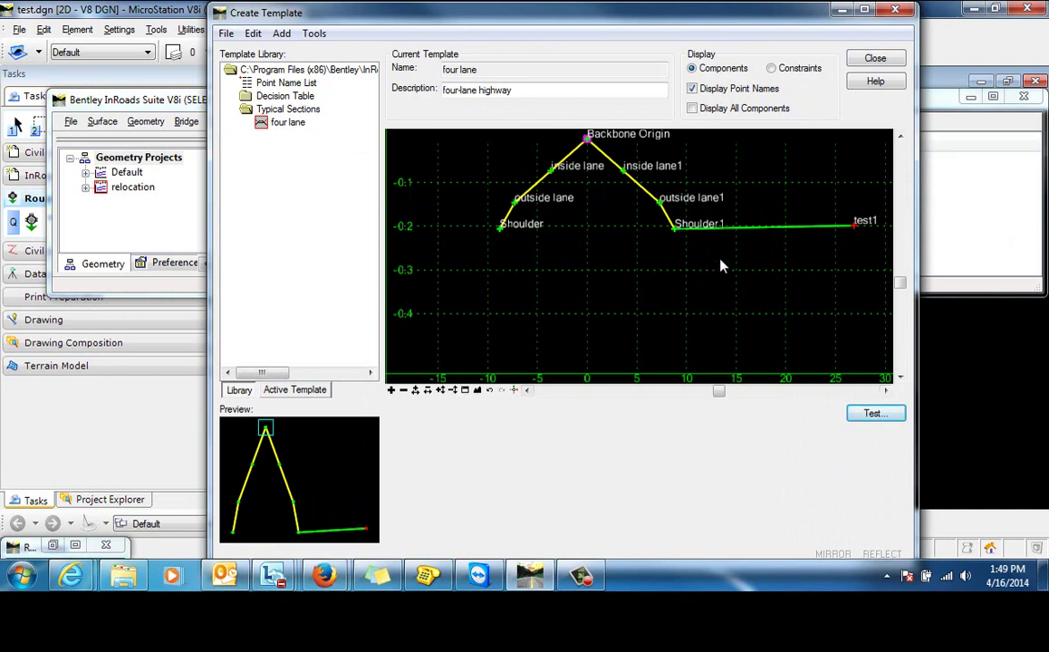
- Place a null point below the test line at about offset 18.1, elevation -0.43, and name it intersection
mouse_move(856, 225)
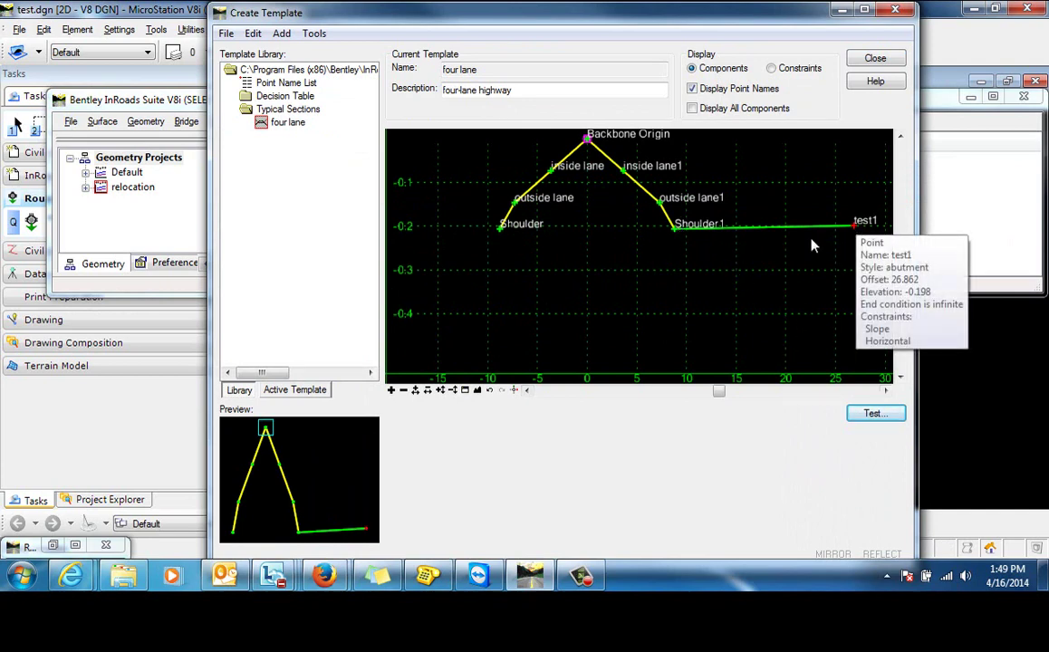
right_click(753, 316)
mouse_move(810, 326)
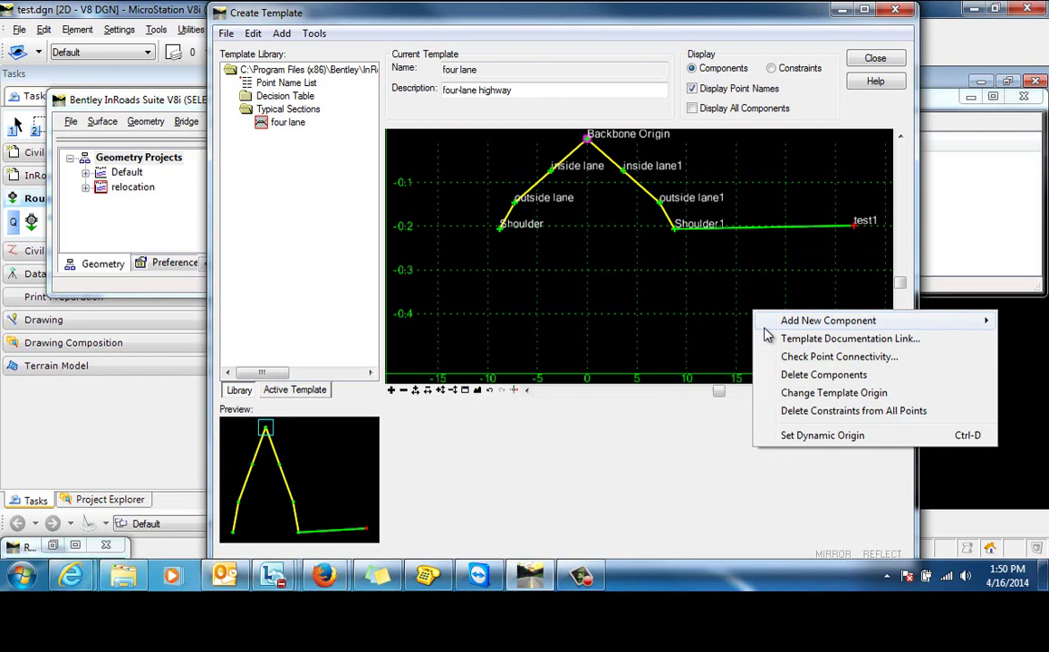
left_click(686, 374)
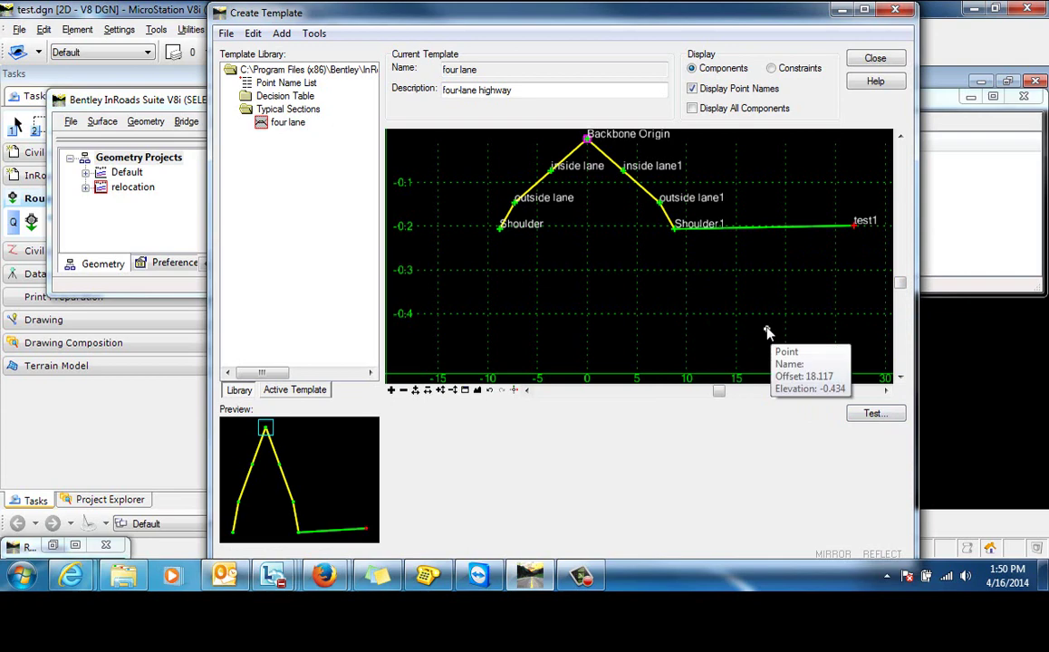
left_click(765, 331)
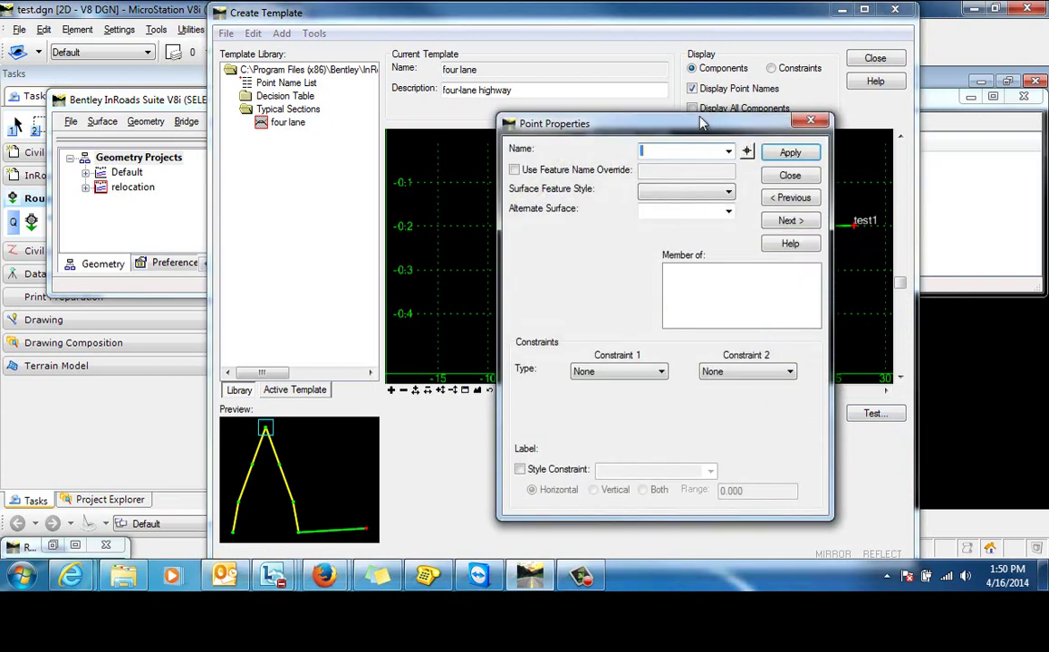
left_click_drag(702, 122, 426, 61)
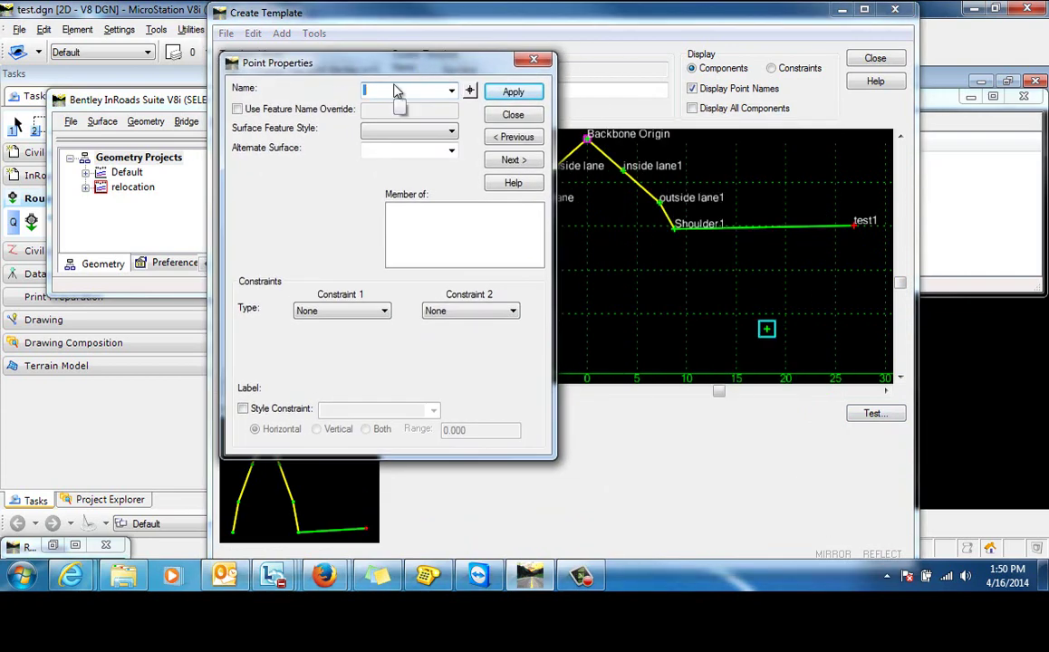
type("intersection")
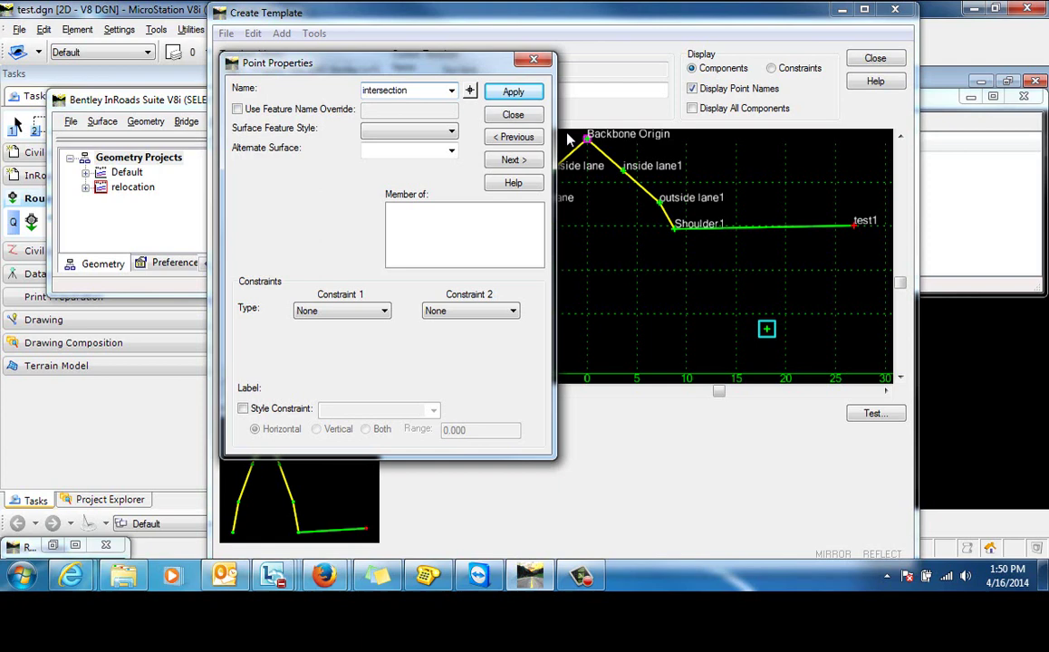
- Give the intersection point two slope constraints, the first with parent Shoulder1 and the second with parent test1
left_click(358, 313)
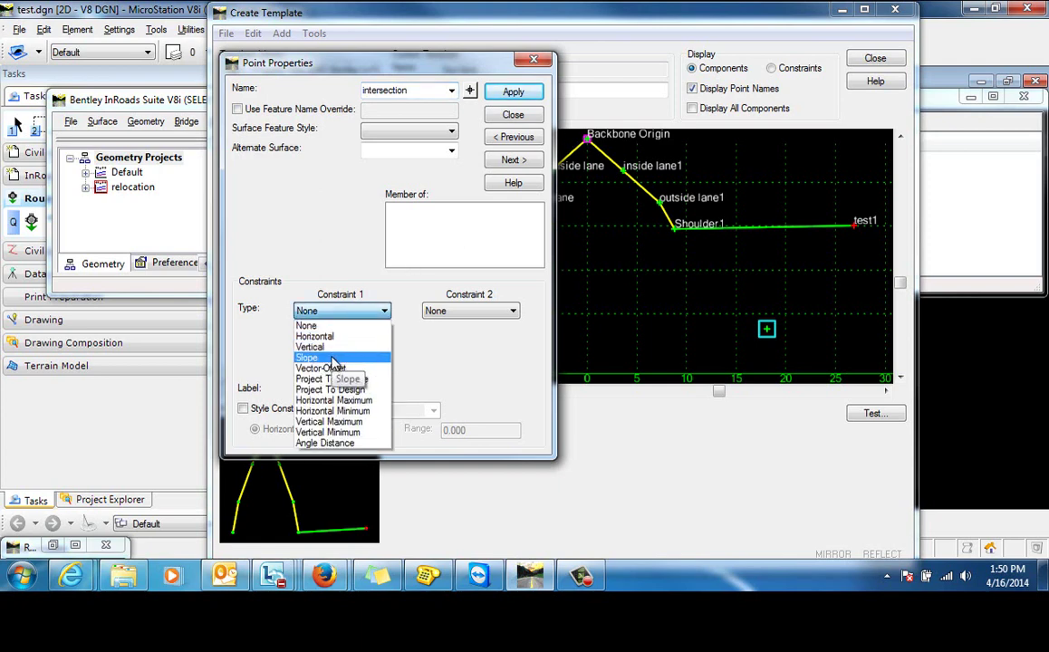
left_click(332, 359)
left_click(472, 311)
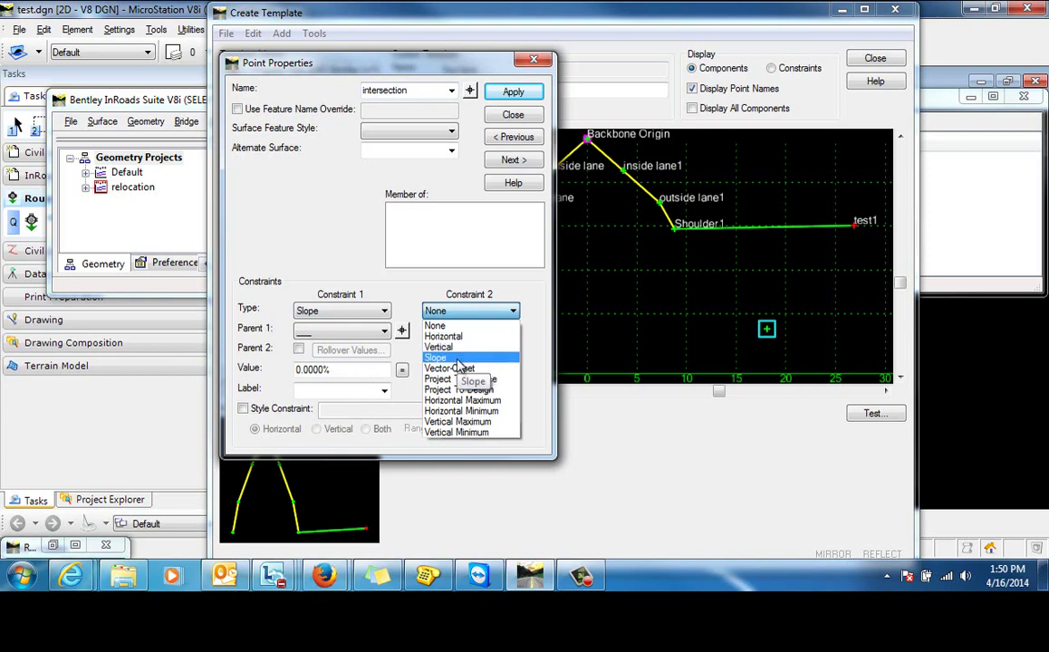
left_click(459, 360)
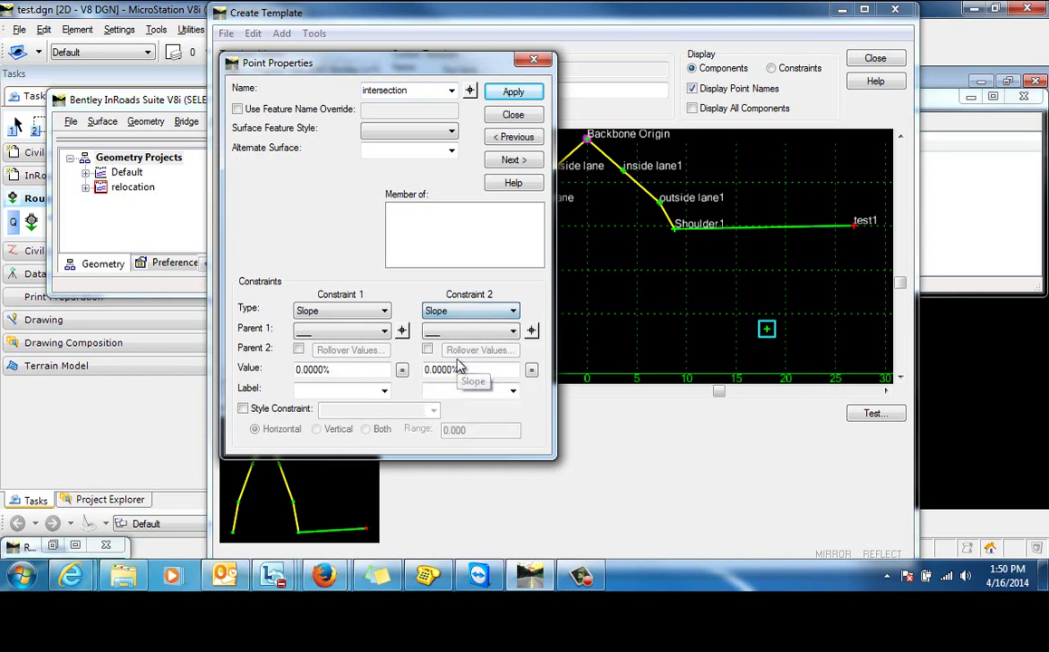
left_click(404, 331)
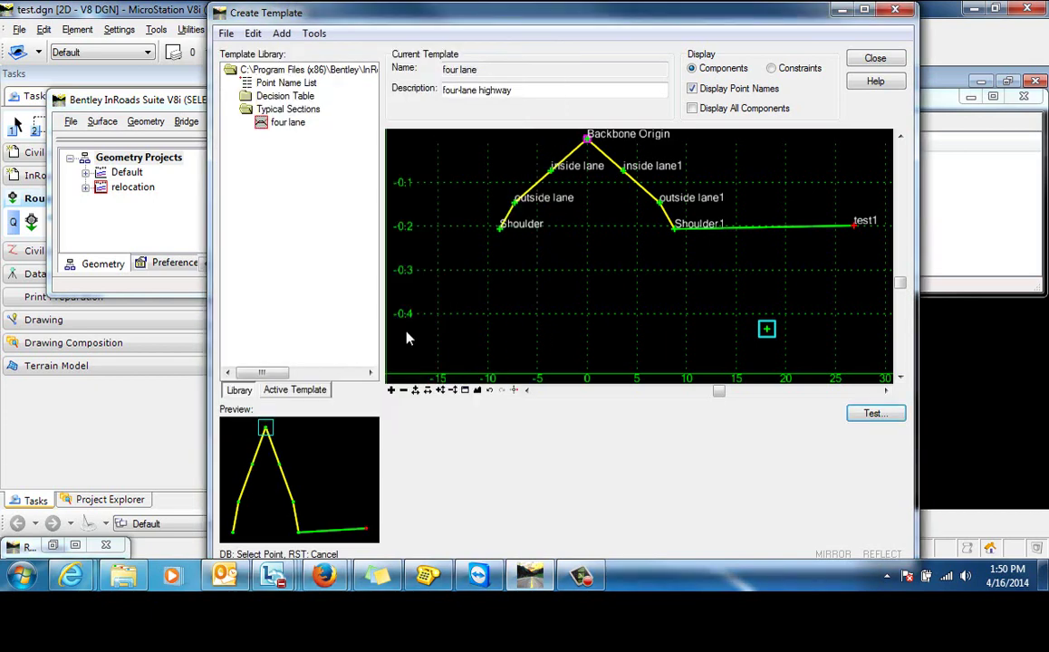
left_click(677, 233)
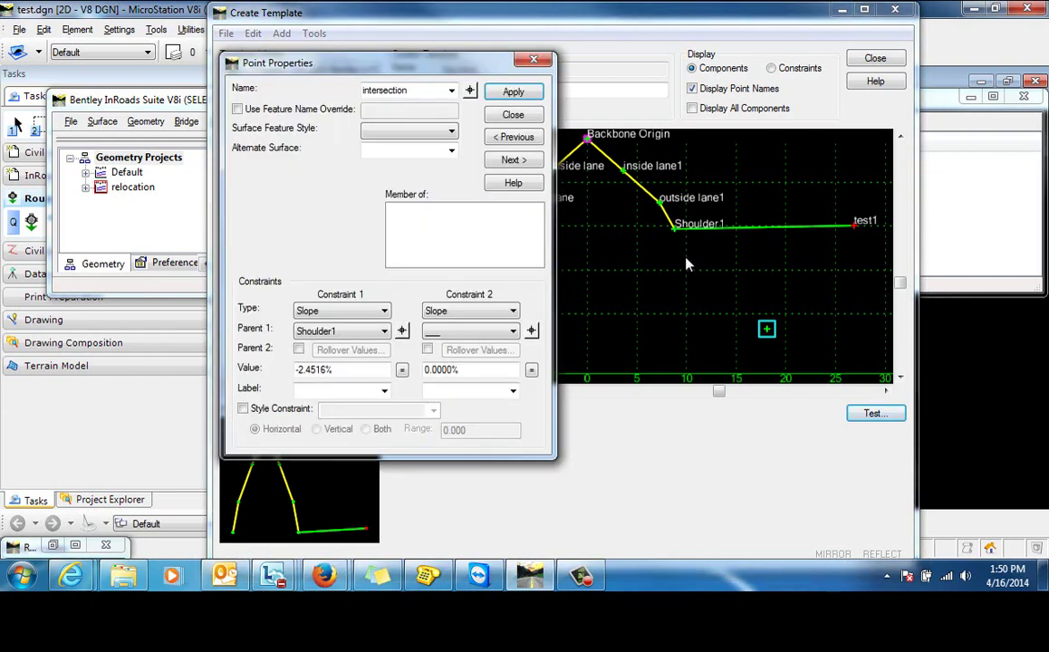
left_click(532, 330)
left_click(855, 228)
- Set the intersection point's slope constraint values to -4% from Shoulder1 and 5% from test1, and apply them
double_click(352, 368)
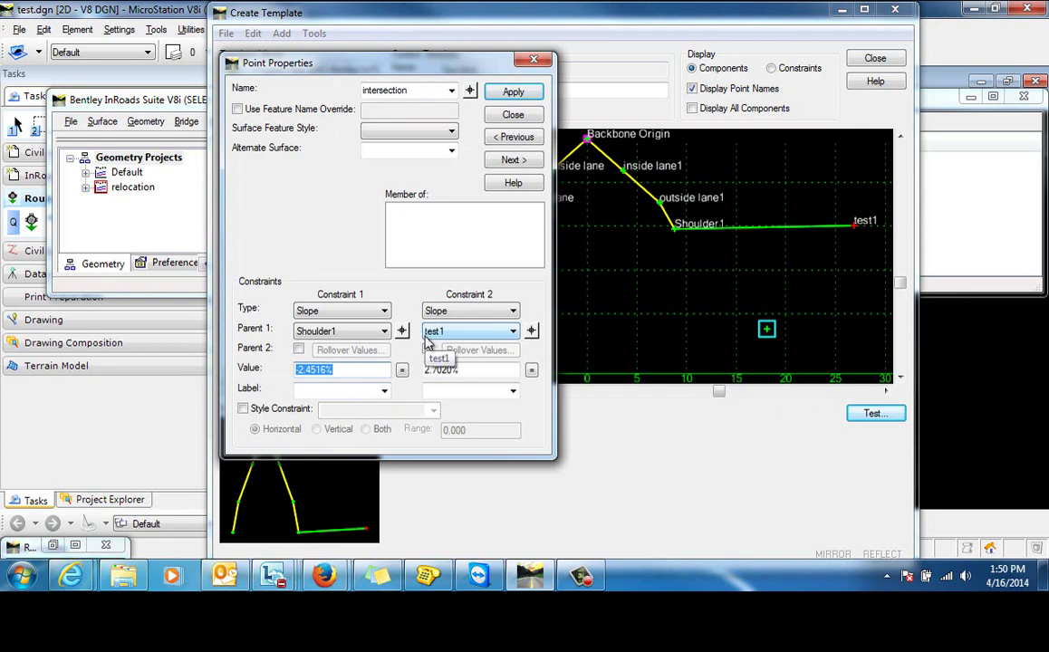
type("-.04")
key("Tab")
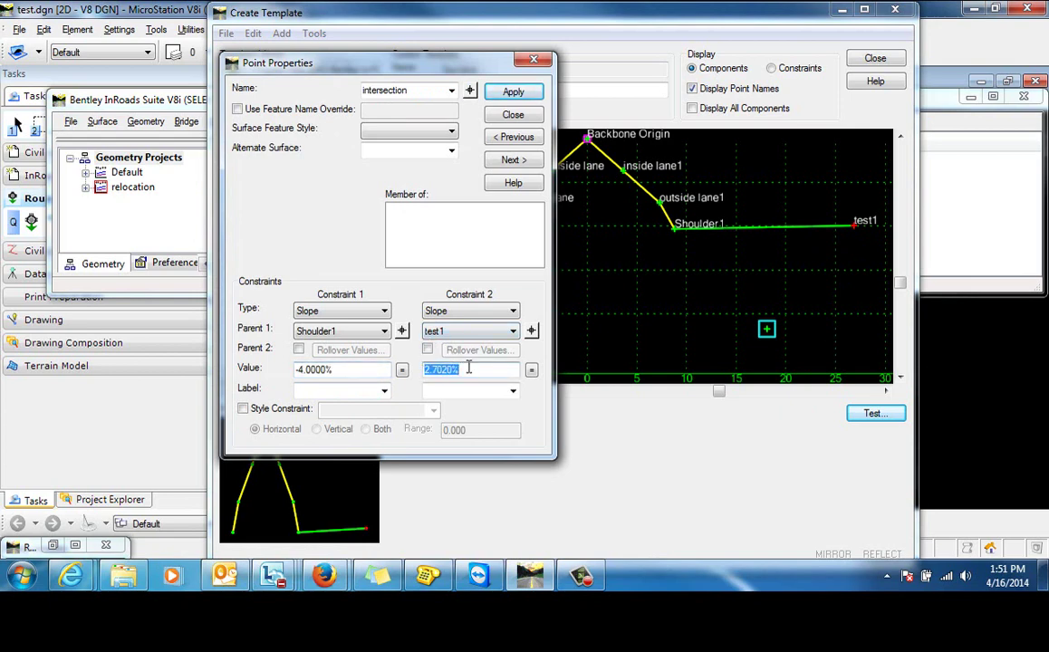
type(".05")
key("Tab")
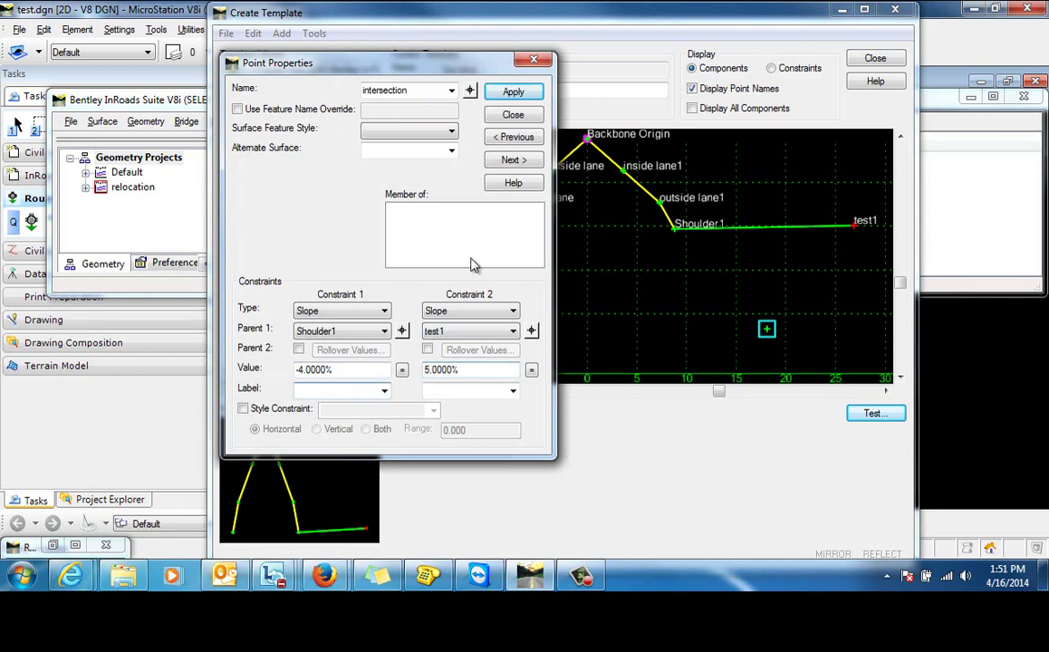
left_click(513, 92)
left_click(512, 114)
- Draw a constrained component from Shoulder1 through the intersection point to a free end at about offset 31.1, elevation -0.24, and finish it
scroll(811, 312, "up", 3)
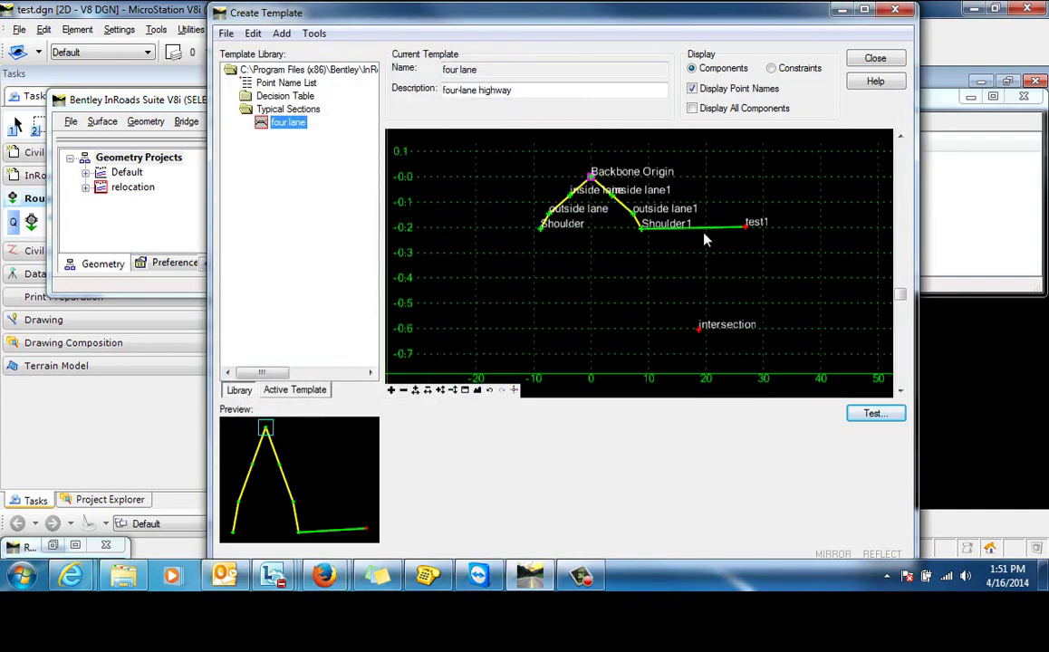
scroll(773, 191, "up", 2)
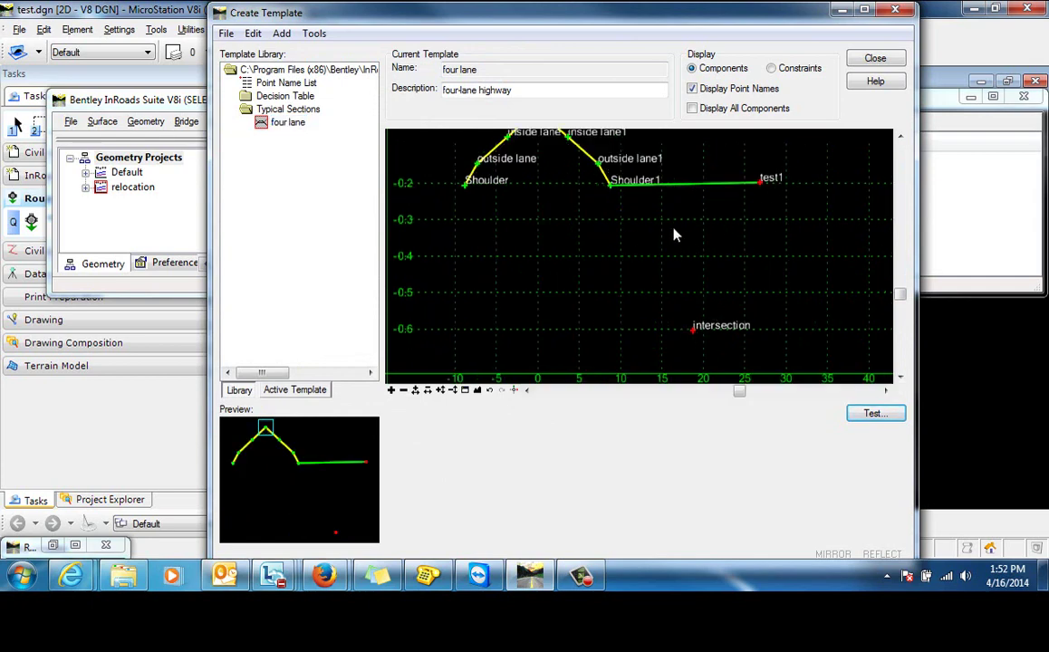
right_click(609, 192)
mouse_move(646, 197)
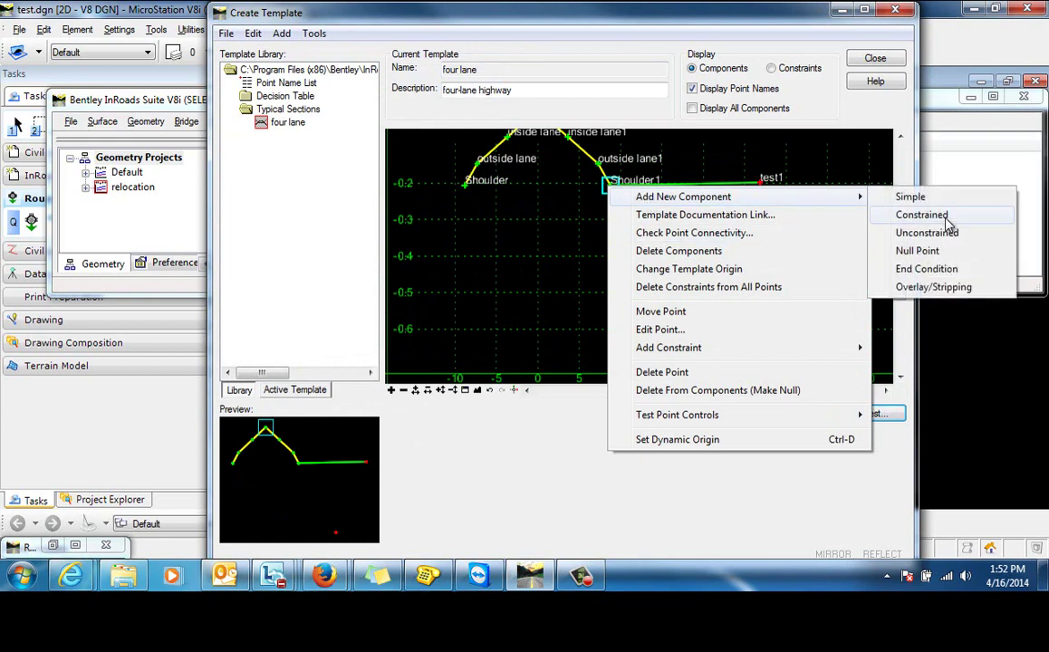
left_click(947, 217)
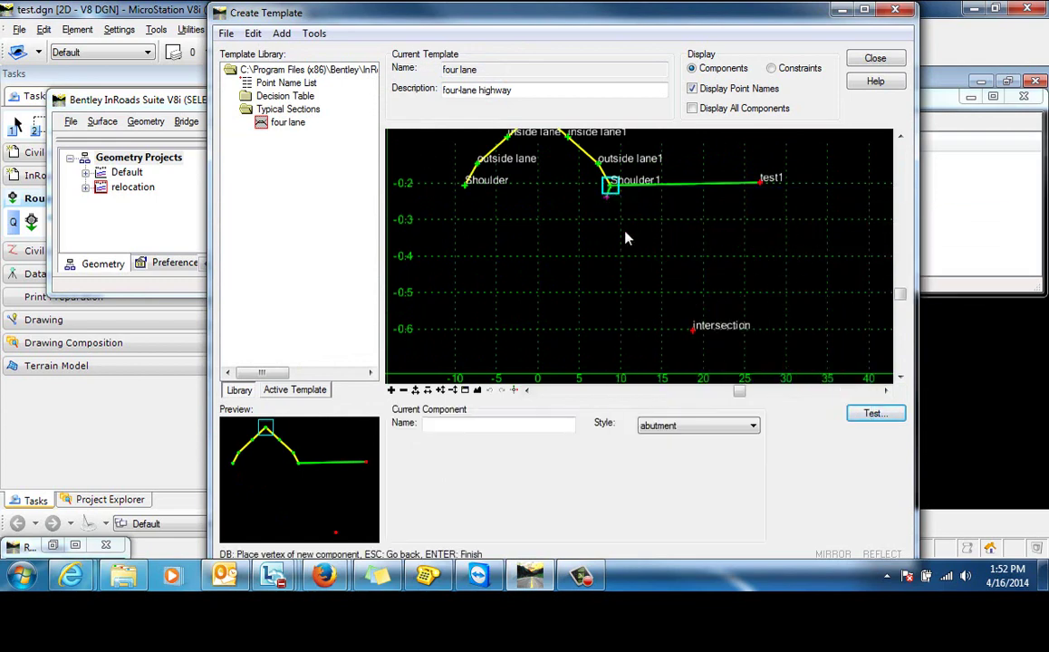
left_click(694, 330)
left_click(694, 330)
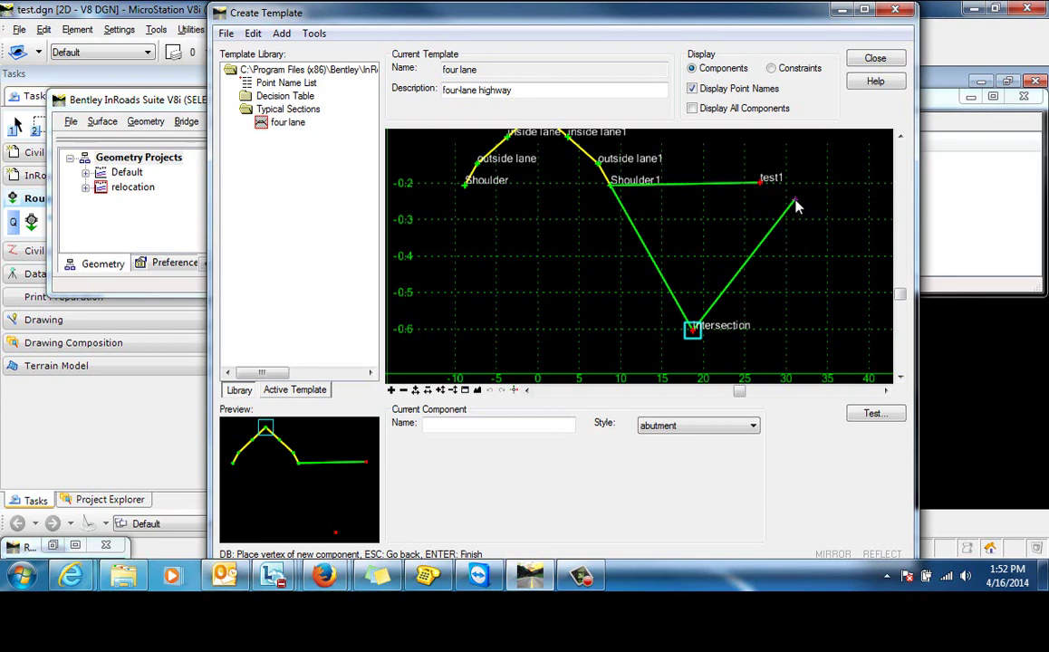
left_click(795, 201)
right_click(826, 218)
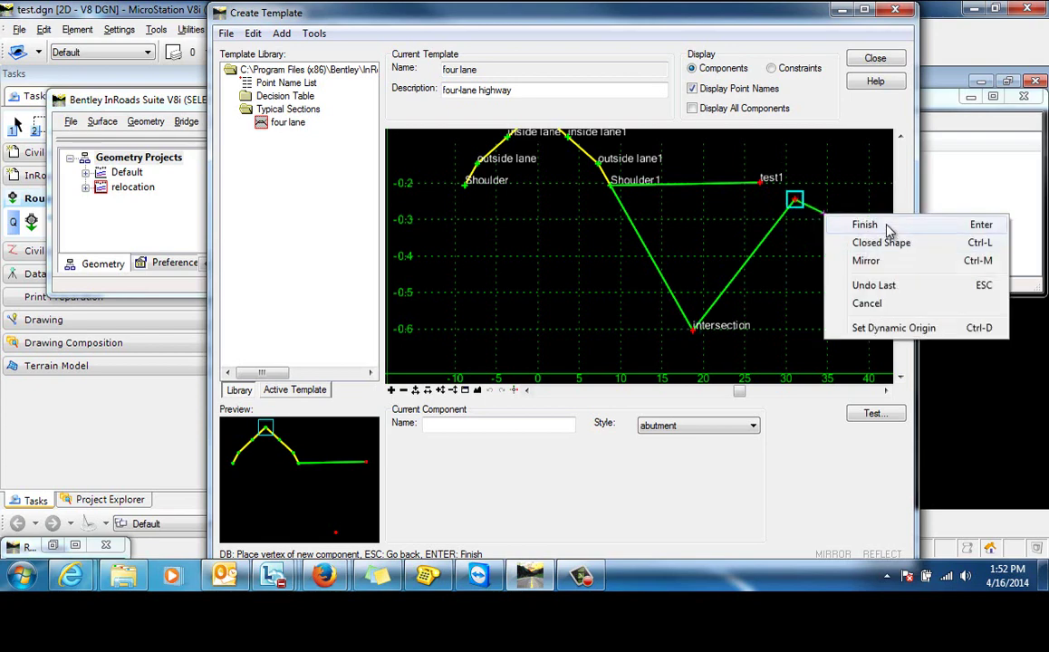
left_click(888, 232)
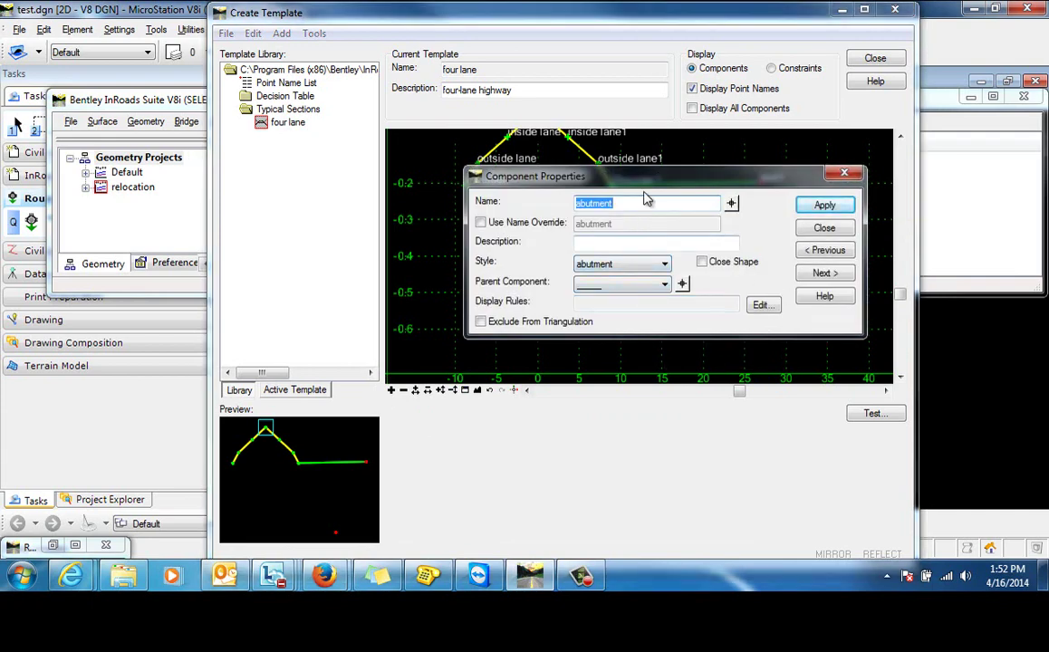
- Name the new component ditch, assign the test line as its parent component, and apply the properties
type("ditch")
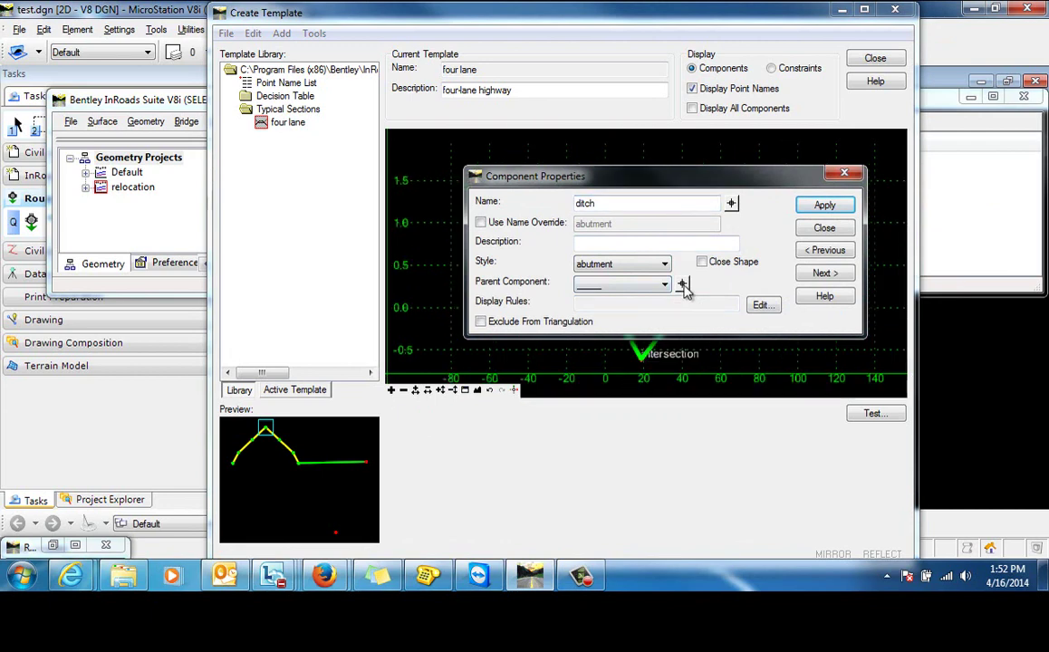
left_click(683, 285)
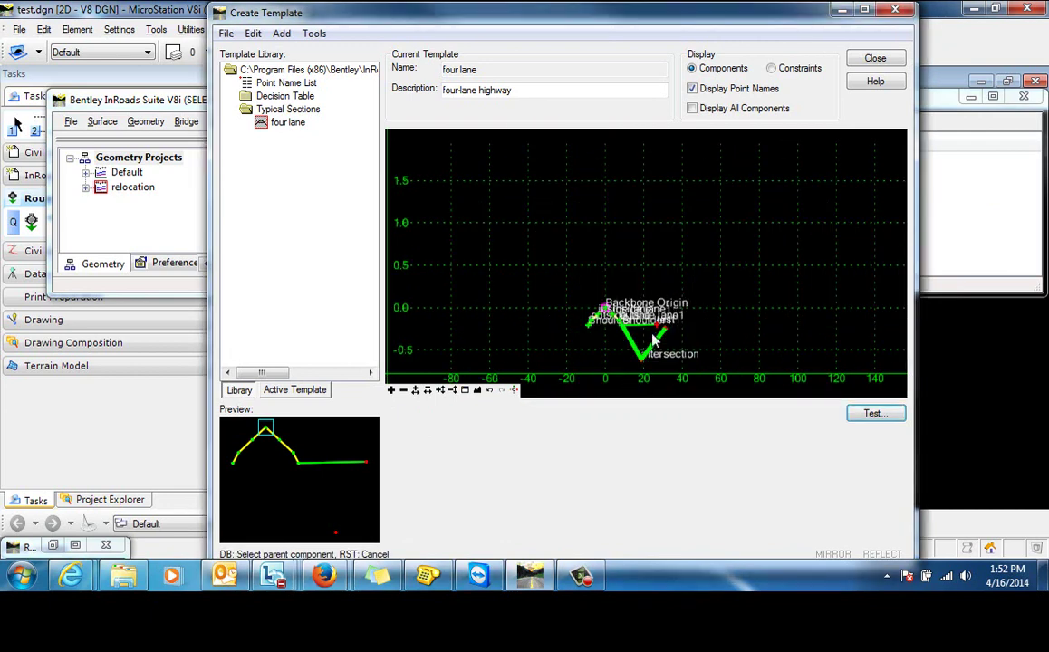
scroll(635, 294, "up", 5)
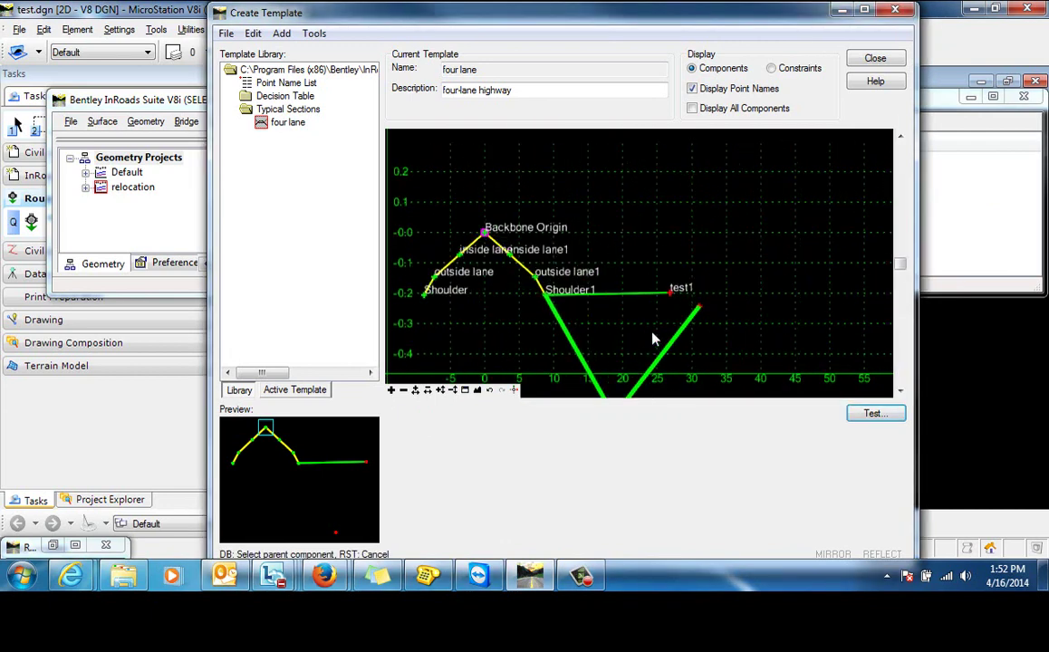
left_click(632, 288)
left_click_drag(675, 177, 375, 58)
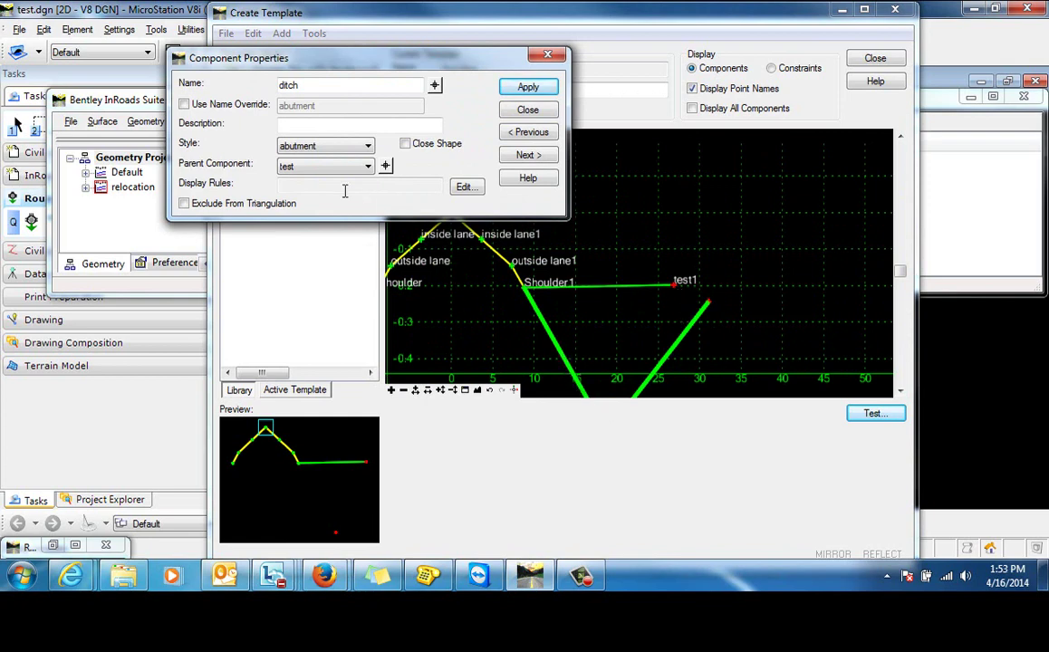
left_click(535, 87)
left_click(529, 109)
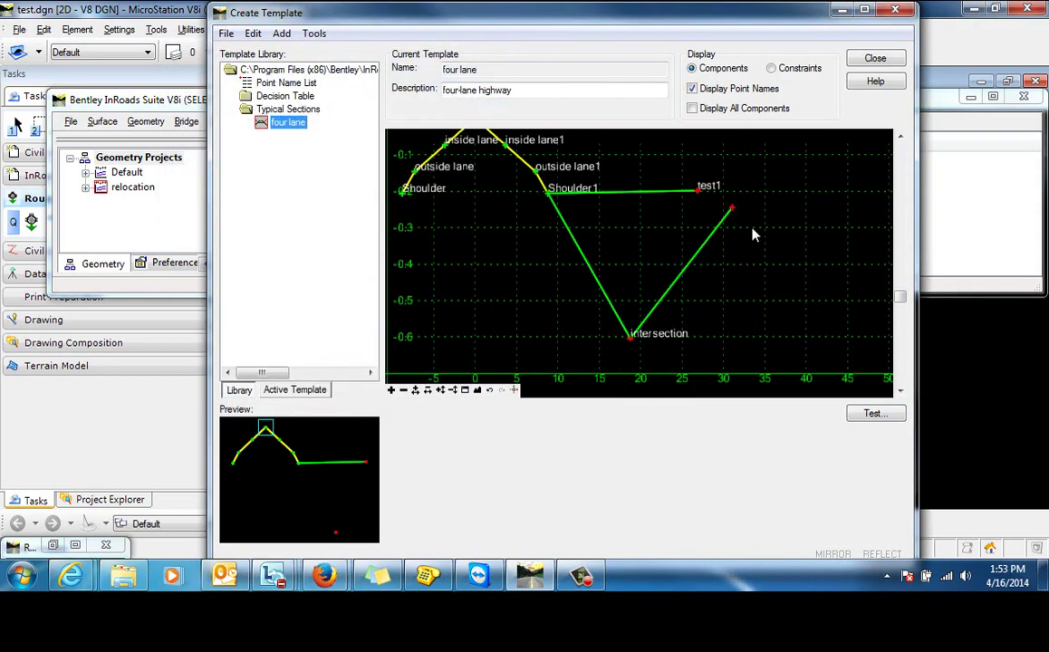
- Name the ditch component's free end point Ditch1 and make test1 the parent of both its horizontal and vertical constraints
mouse_move(734, 214)
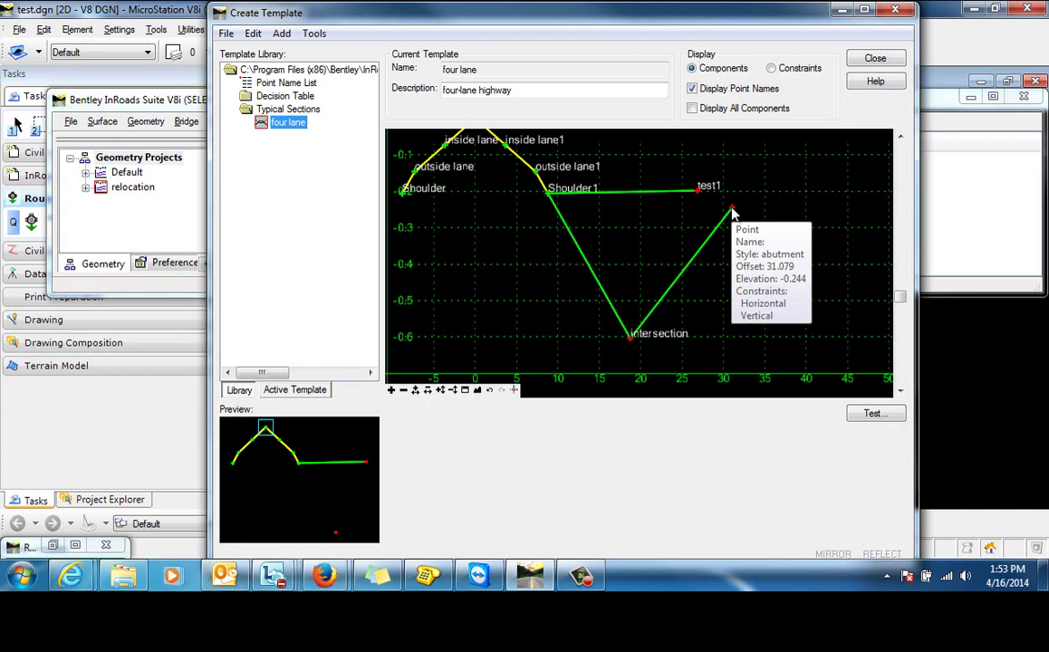
double_click(734, 214)
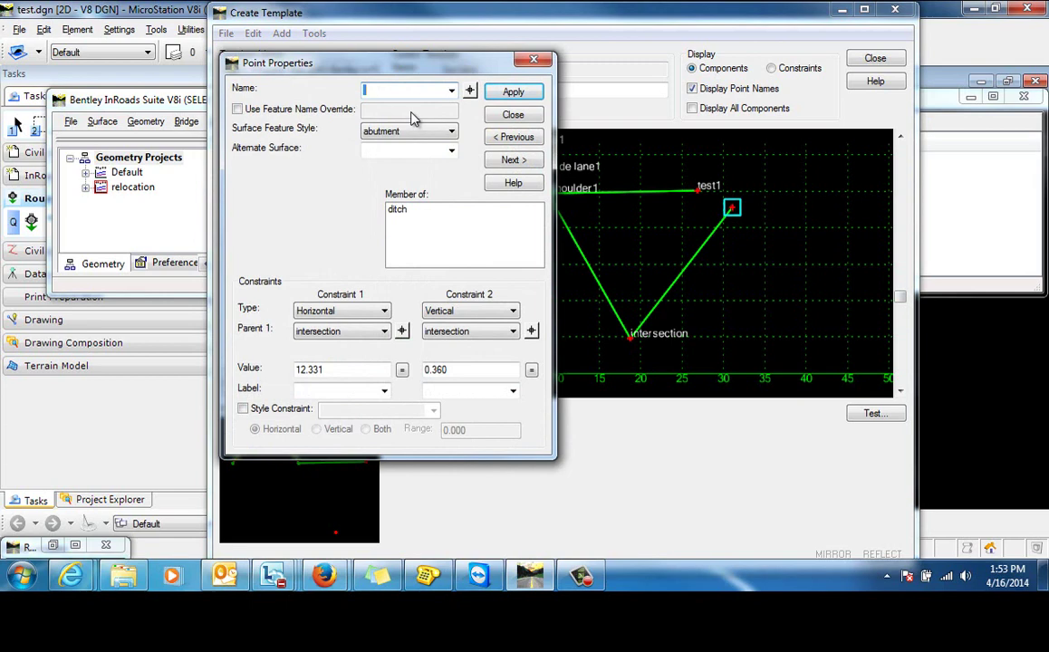
type("Ditch1")
left_click(402, 331)
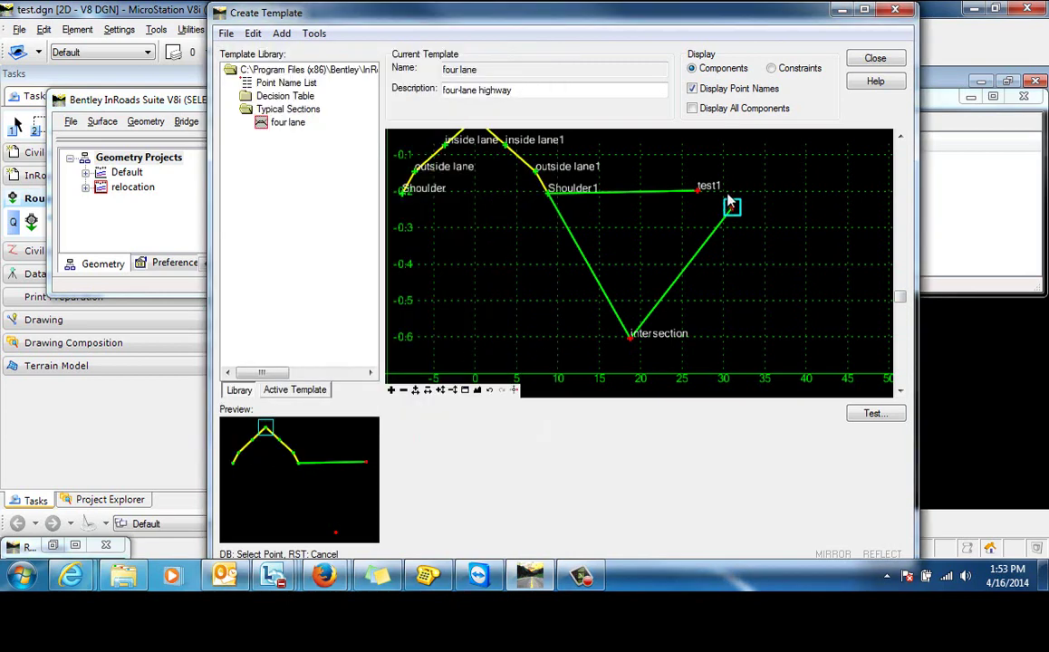
left_click(699, 198)
left_click(534, 334)
left_click(700, 197)
- Set Ditch1's horizontal and vertical constraint values to 0, apply them, and close the point properties
double_click(369, 370)
type("0")
key("Tab")
type("0")
key("Tab")
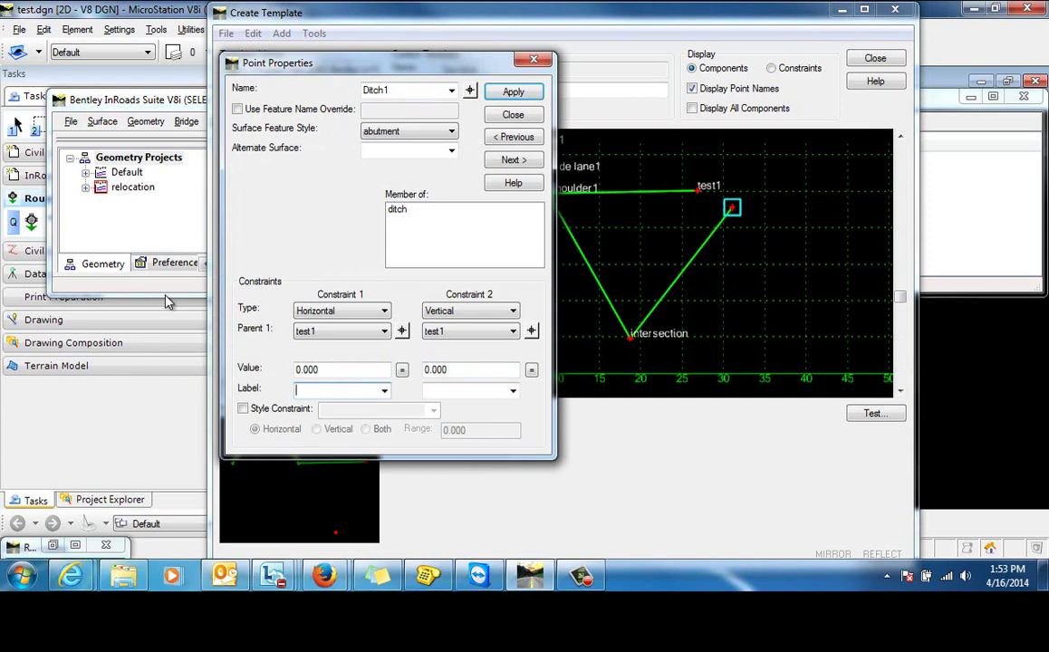
left_click(531, 96)
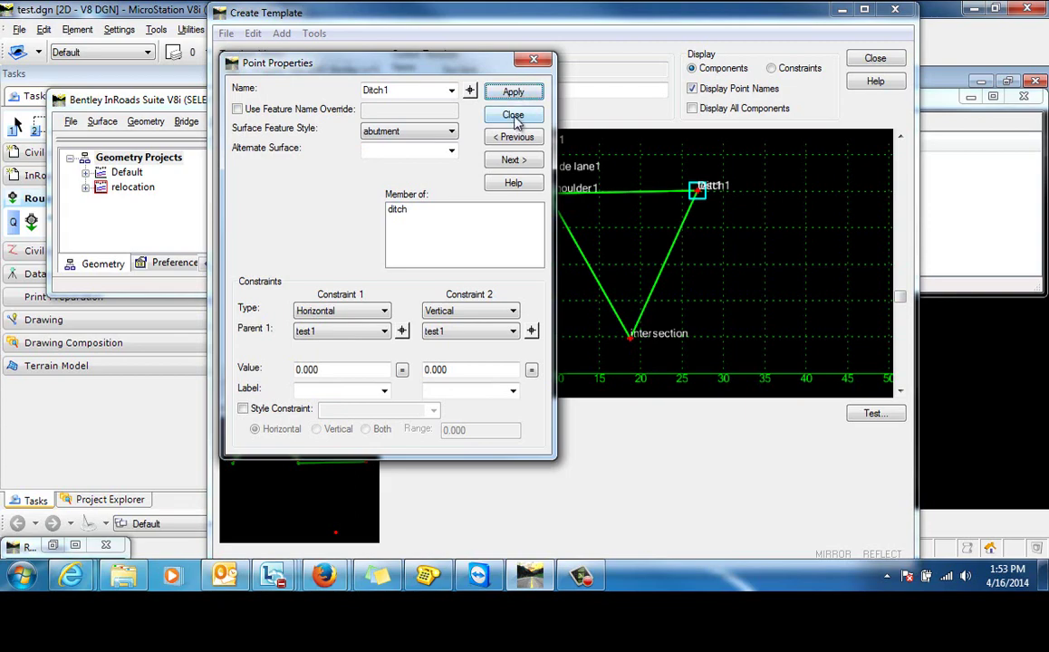
left_click(513, 116)
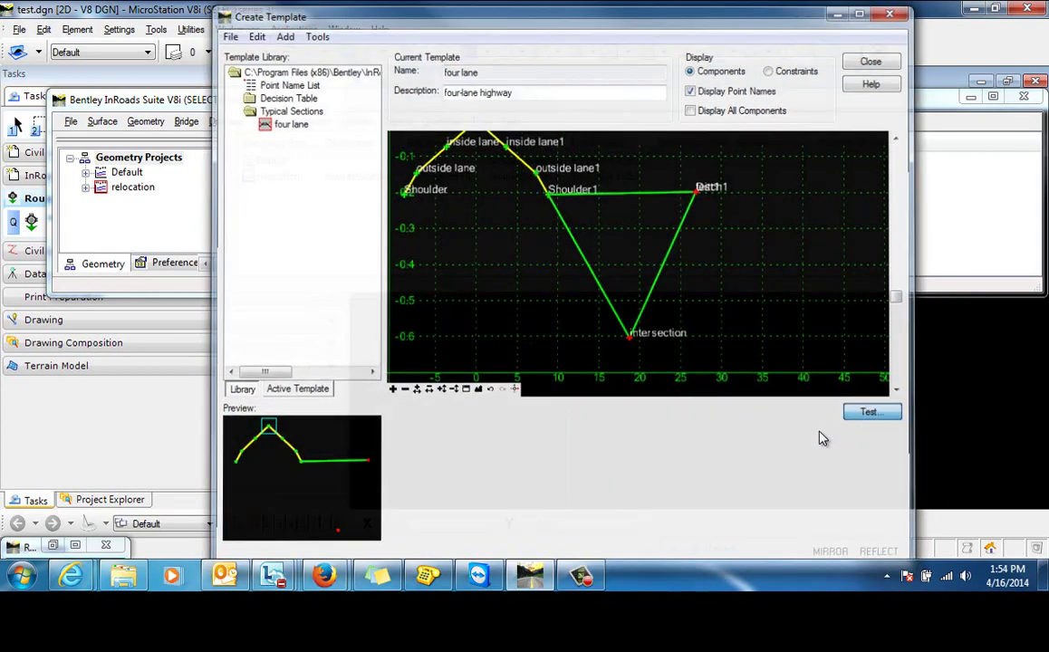
- Test the ditch end condition by drawing the active ROW feature target at several positions, and close the test
left_click(868, 413)
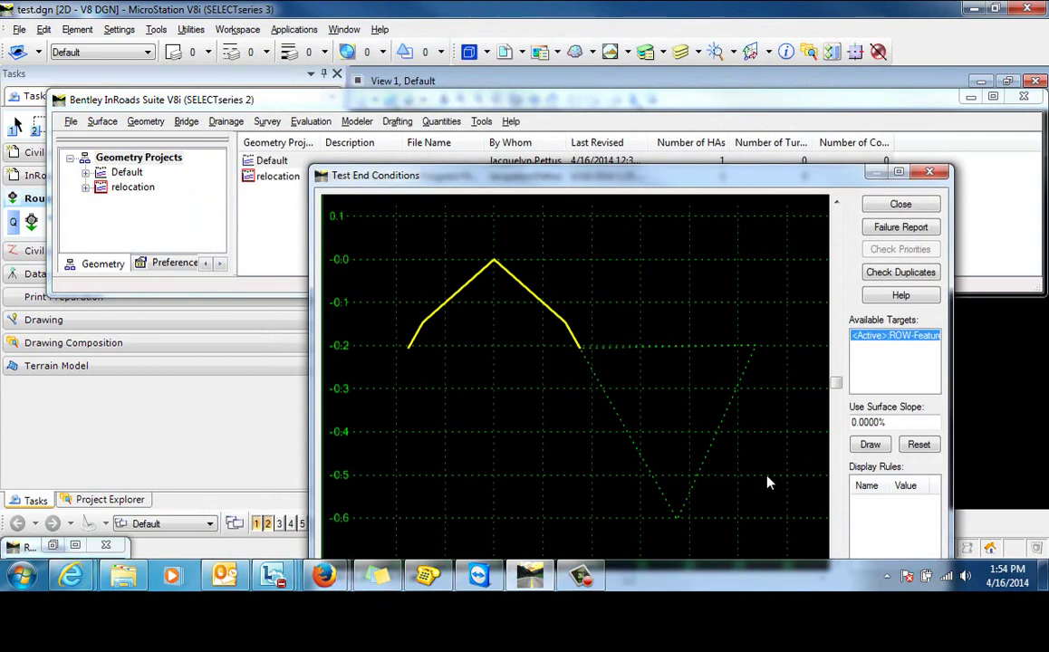
left_click(870, 444)
left_click_drag(672, 284, 706, 311)
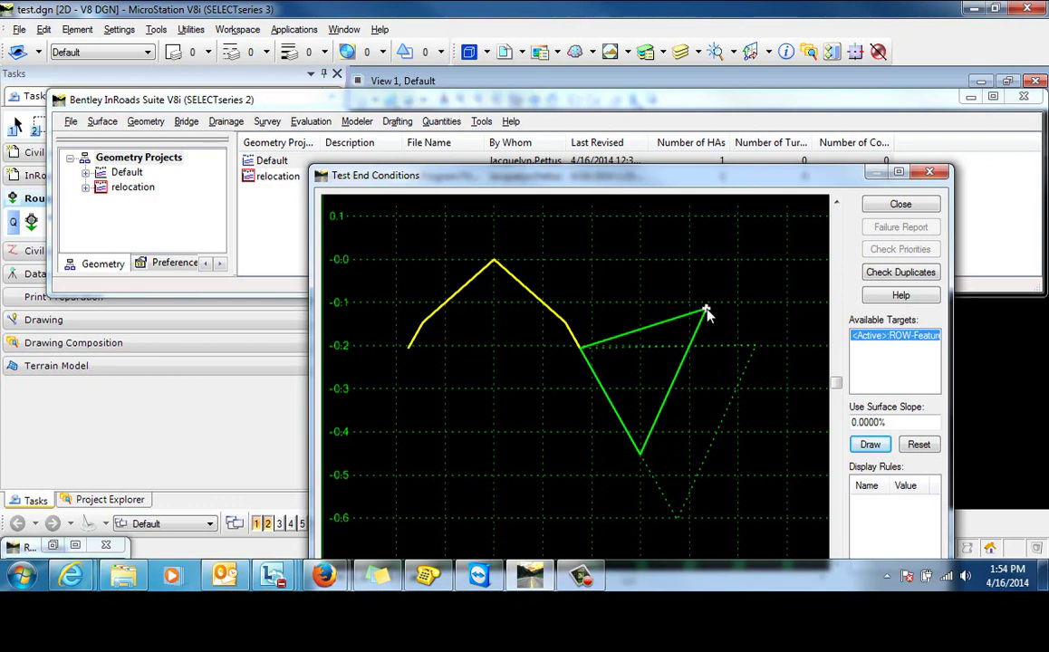
left_click(902, 206)
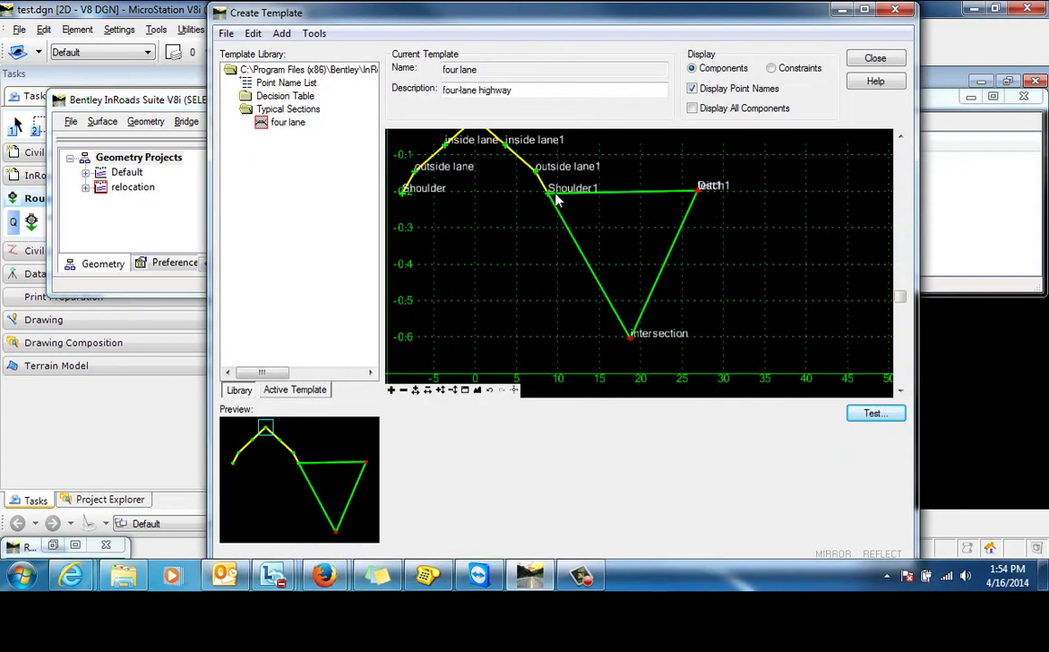
- Set the test1 point to Do Not Construct, apply the change, and close its properties
mouse_move(561, 205)
scroll(708, 207, "up", 2)
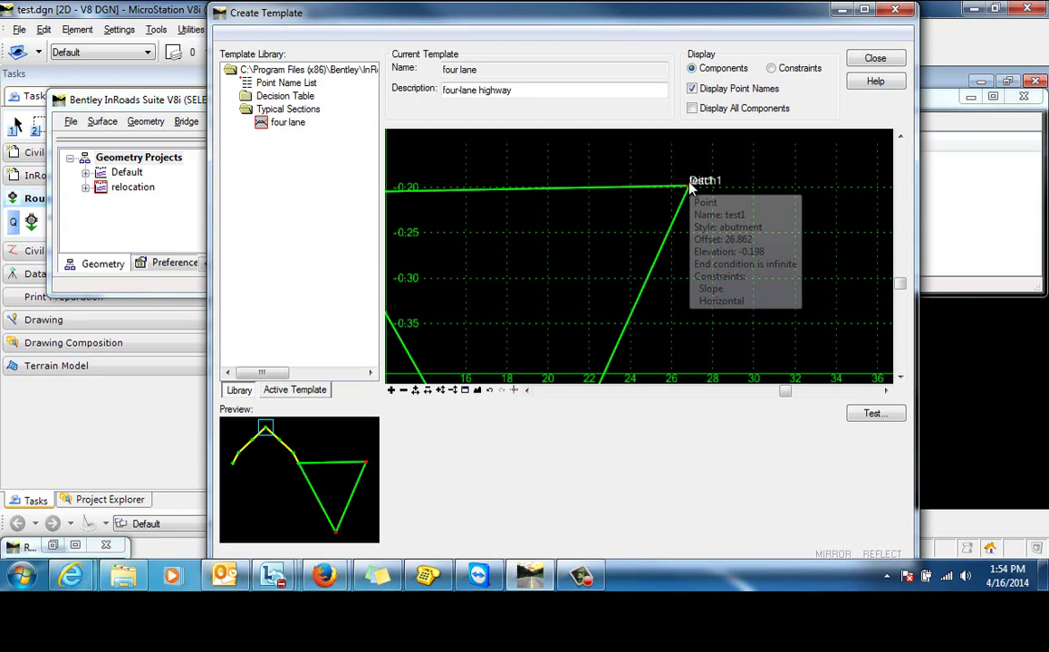
left_click(691, 183)
left_click(690, 185)
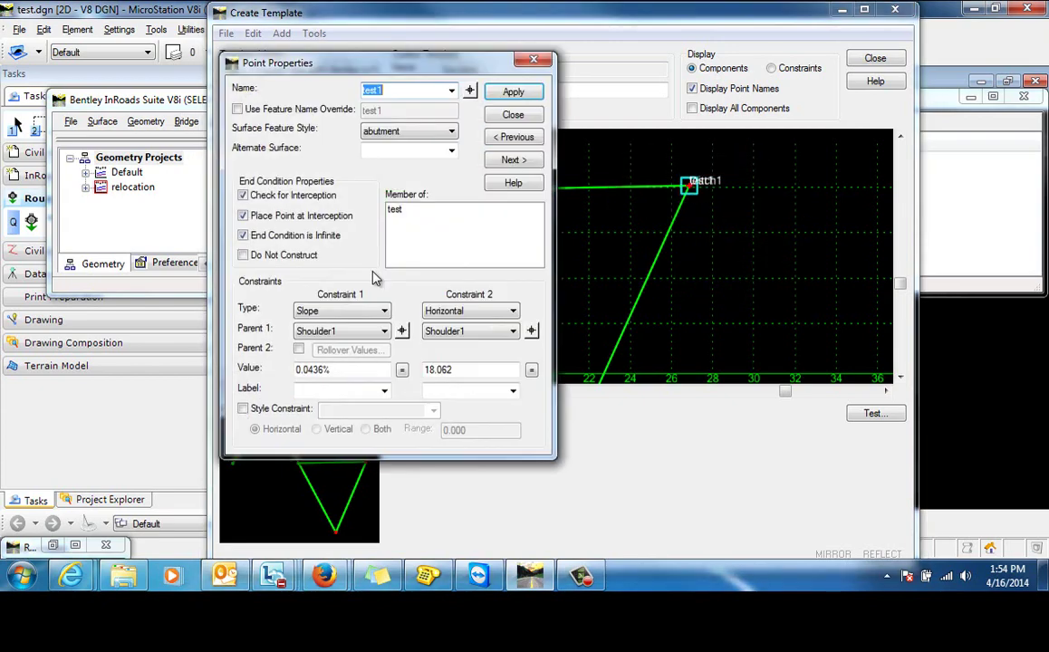
left_click(243, 255)
left_click(512, 93)
left_click(514, 116)
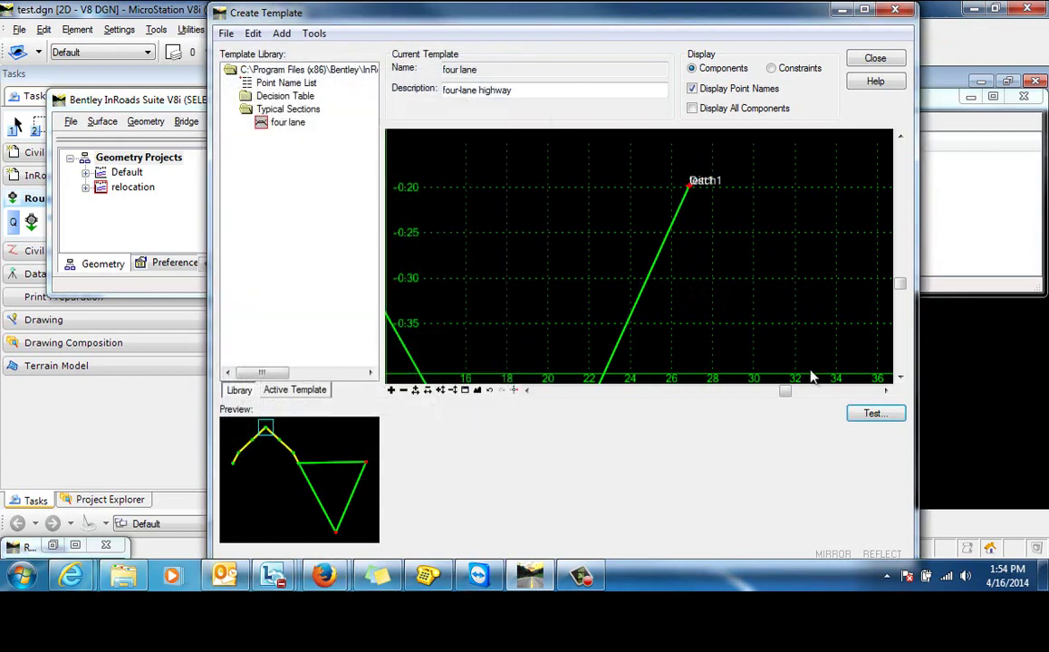
- Retest the template without the constructed test line by drawing the active ROW feature target
left_click(890, 414)
left_click(869, 444)
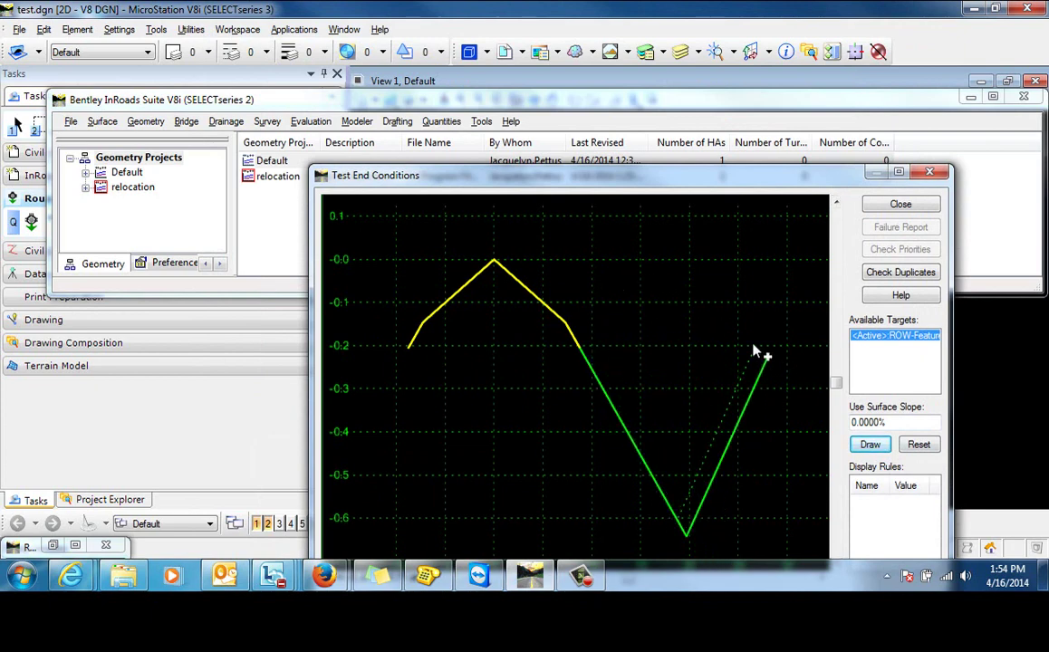